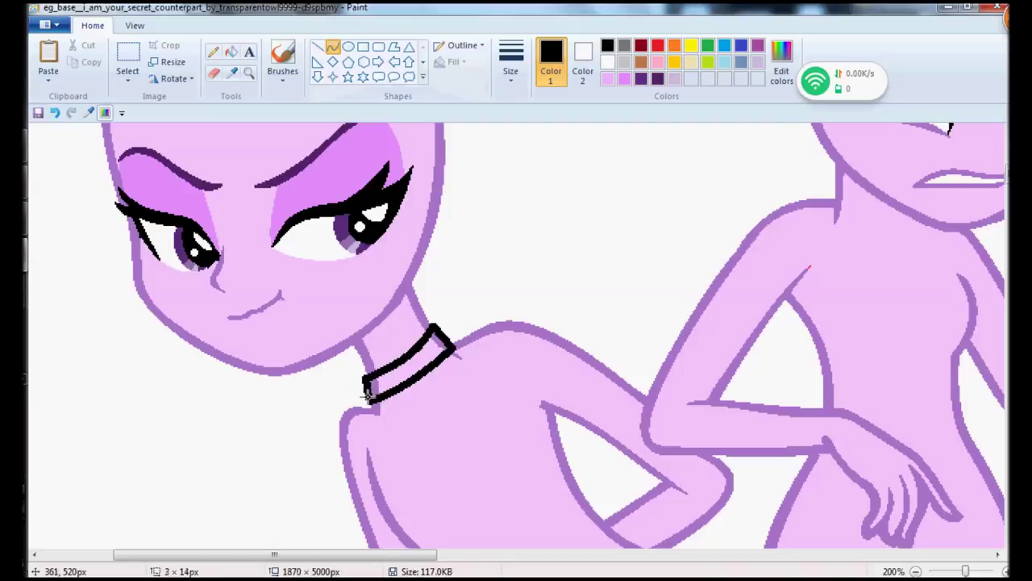
# - Mix a dark gray with red, green and blue at 40 and fill the left figure's choker with it
pyautogui.click(282, 58)
pyautogui.click(781, 62)
pyautogui.moveTo(686, 331); pyautogui.dragTo(686, 311)
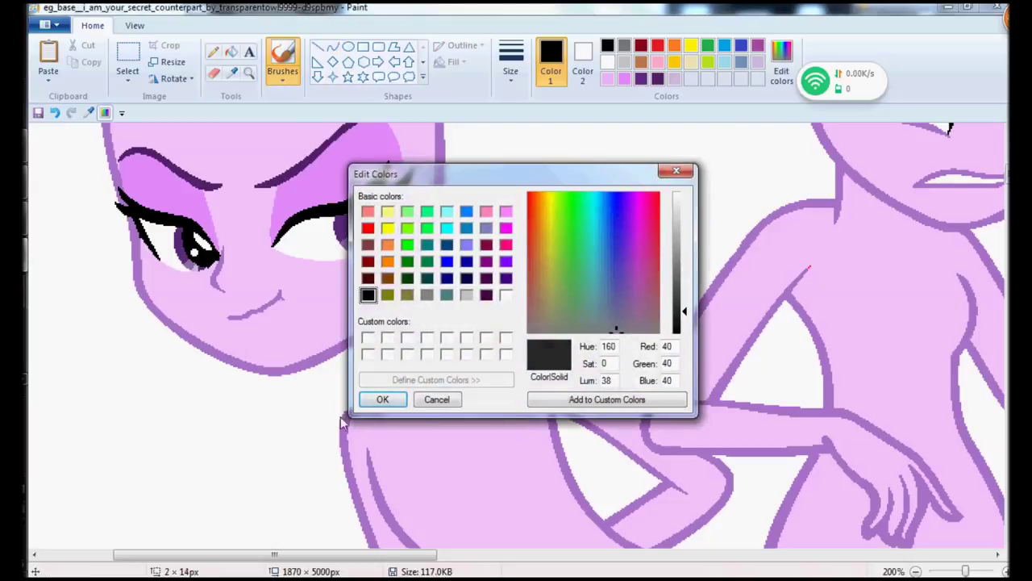
pyautogui.click(383, 399)
pyautogui.click(231, 52)
pyautogui.click(436, 331)
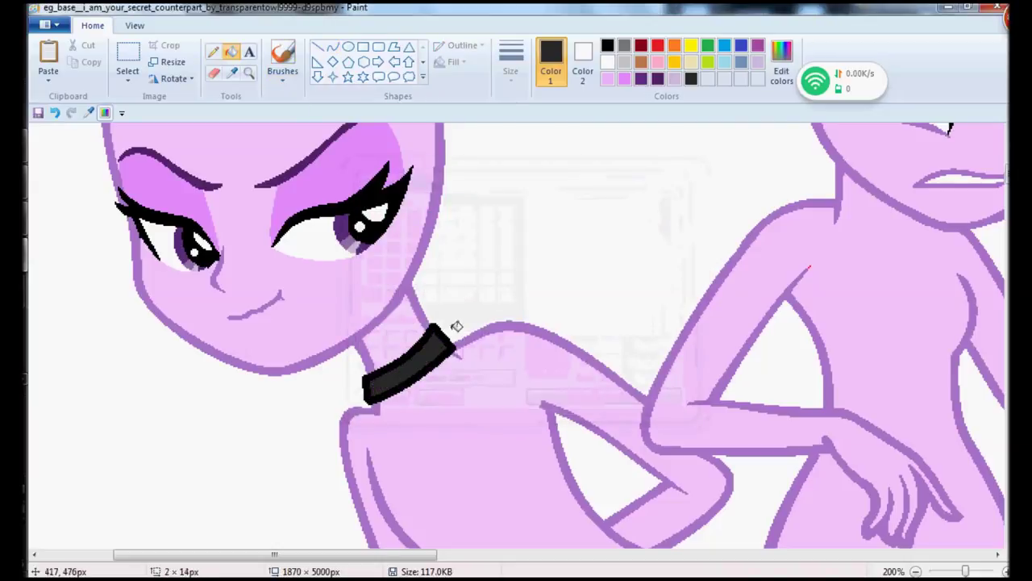
# - Draw the first small round stud outline near the choker's left end in light gray with the thinnest line
pyautogui.click(625, 63)
pyautogui.click(347, 46)
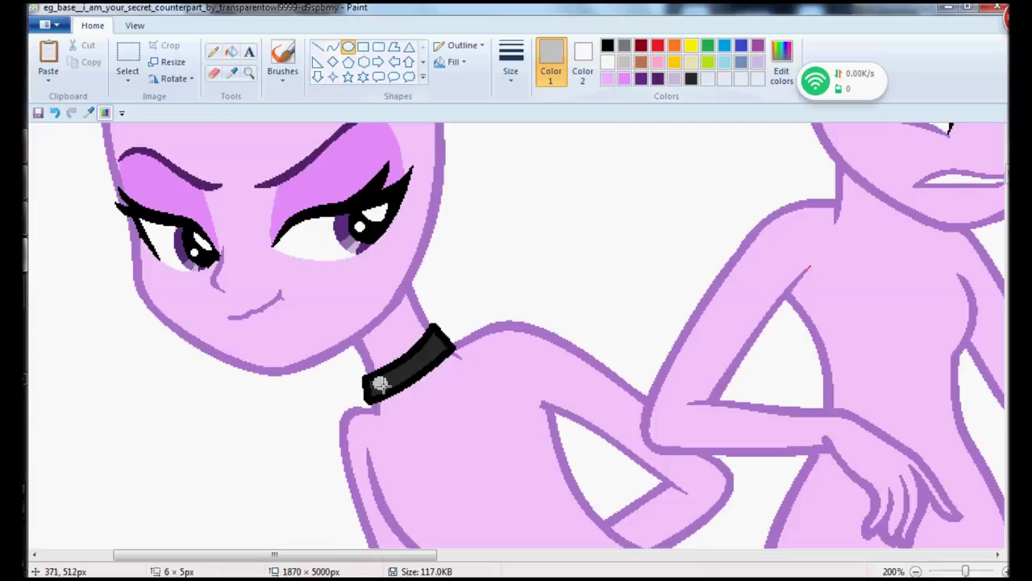
pyautogui.click(510, 64)
pyautogui.click(55, 113)
pyautogui.click(511, 66)
pyautogui.click(528, 104)
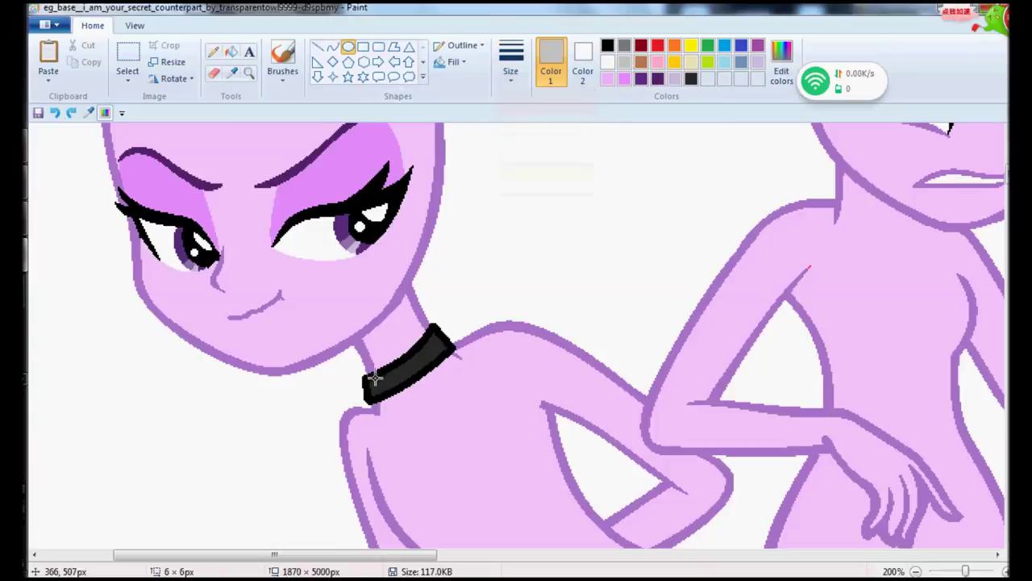
pyautogui.click(332, 46)
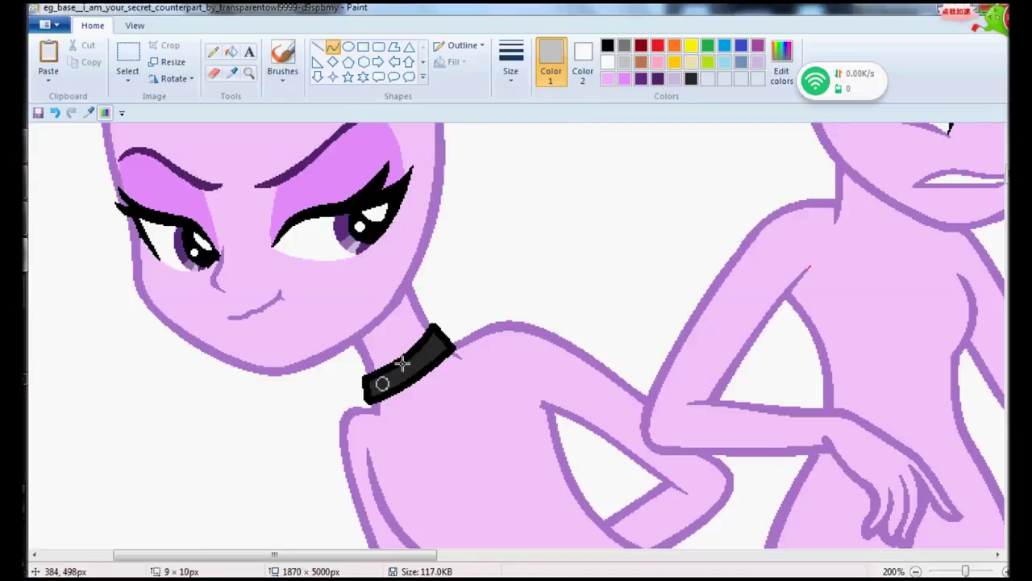
# - Add two more light gray round stud outlines along the middle and right part of the choker
pyautogui.click(59, 115)
pyautogui.click(283, 55)
pyautogui.click(349, 46)
pyautogui.click(56, 112)
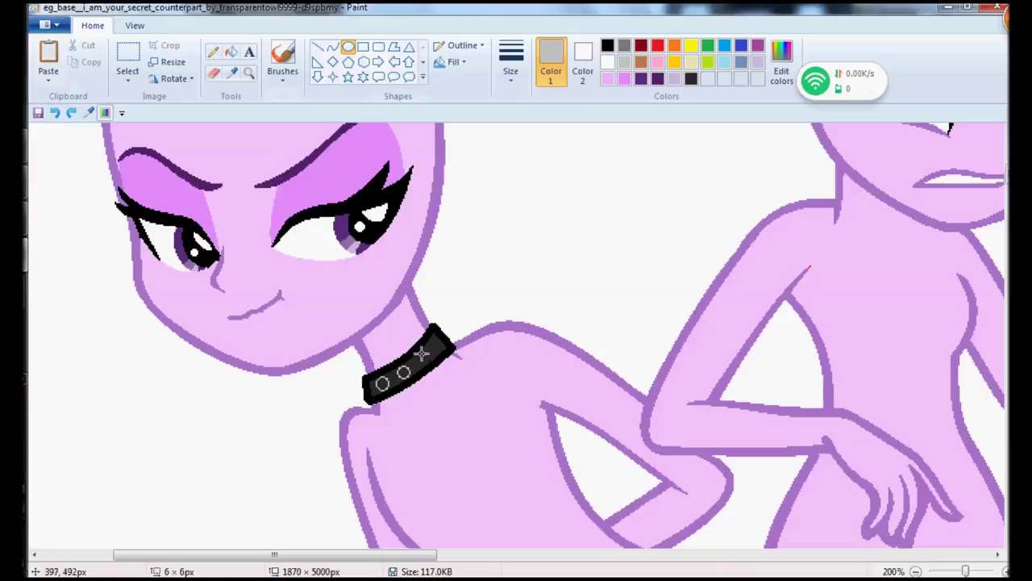
pyautogui.click(333, 47)
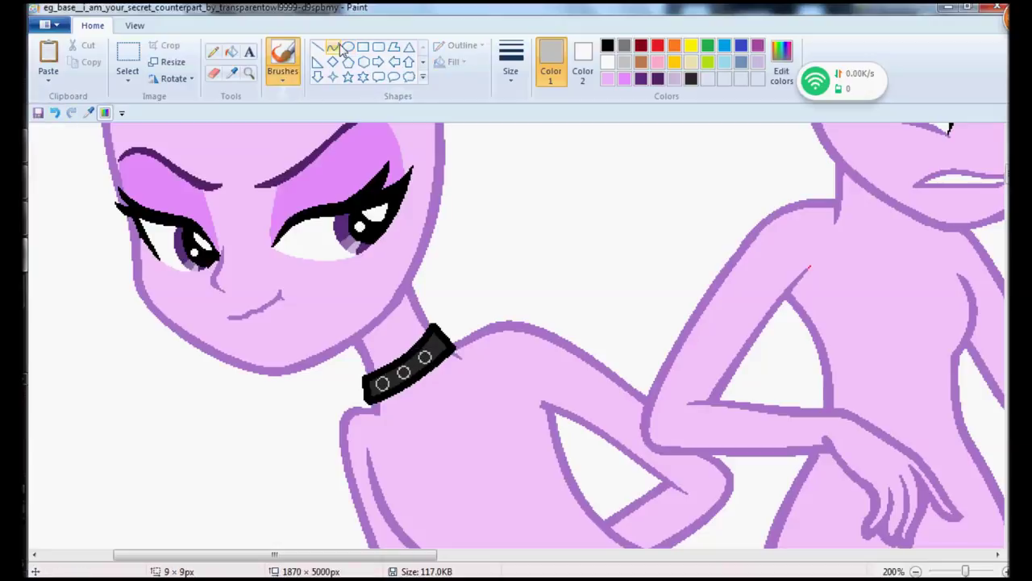
# - Draw light gray pointed spikes at both ends of the choker with short curves
pyautogui.click(511, 63)
pyautogui.click(508, 169)
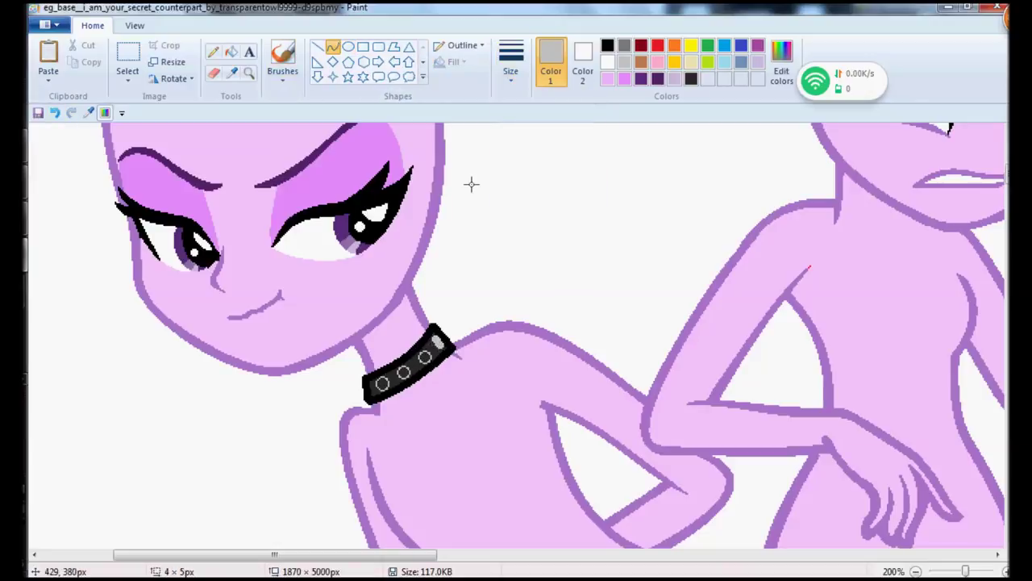
pyautogui.hotkey('ctrl', 'z')
pyautogui.click(520, 70)
pyautogui.click(521, 126)
pyautogui.click(283, 53)
pyautogui.moveTo(440, 348)
pyautogui.mouseDown()
pyautogui.moveTo(454, 333)
pyautogui.moveTo(446, 345)
pyautogui.mouseUp()
pyautogui.click(332, 48)
pyautogui.click(284, 50)
pyautogui.click(333, 48)
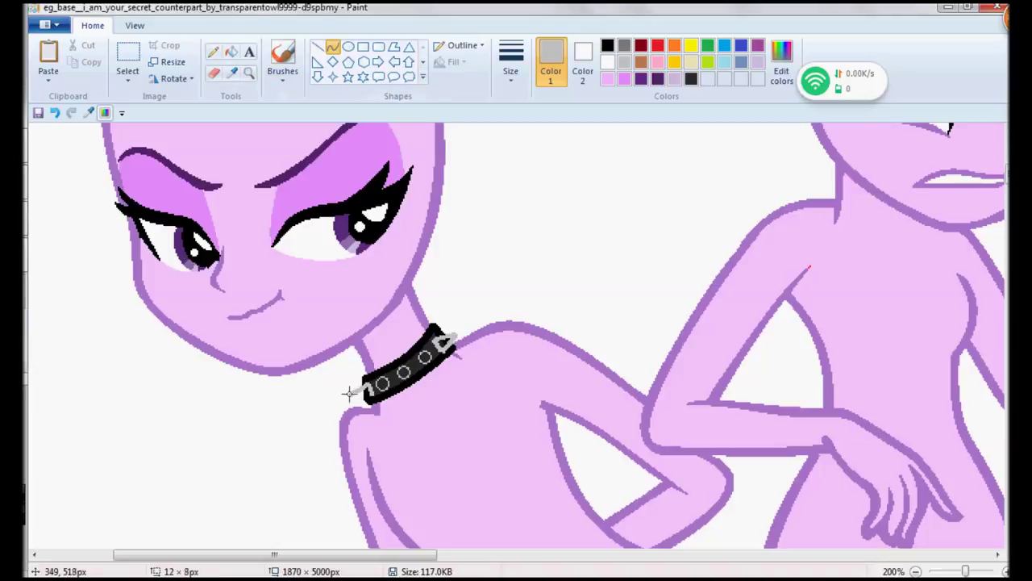
# - Close the left spike's light gray outline and fill the choker's studs and spike highlights with white
pyautogui.click(609, 63)
pyautogui.click(231, 51)
pyautogui.click(625, 63)
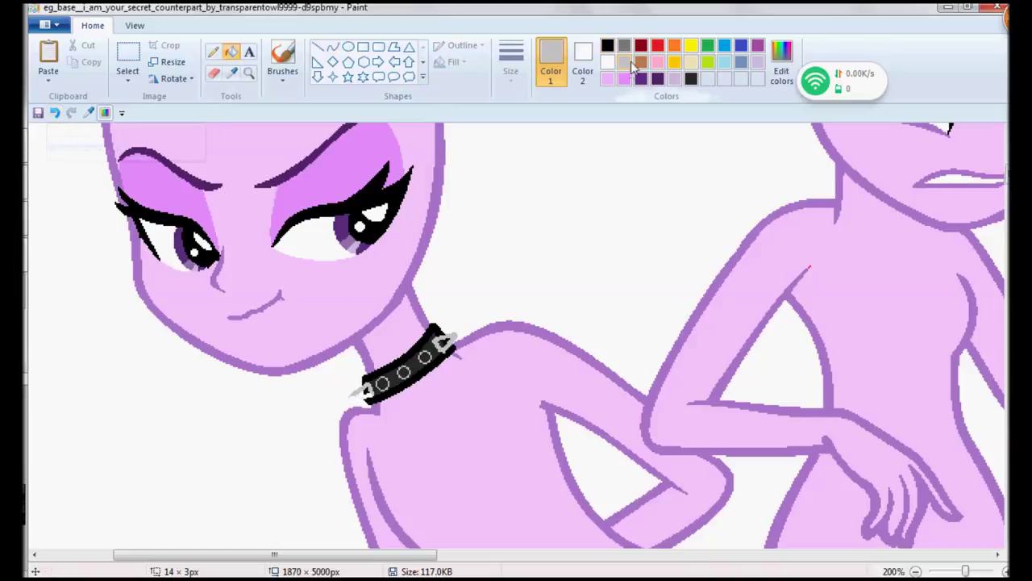
pyautogui.click(333, 47)
pyautogui.click(213, 51)
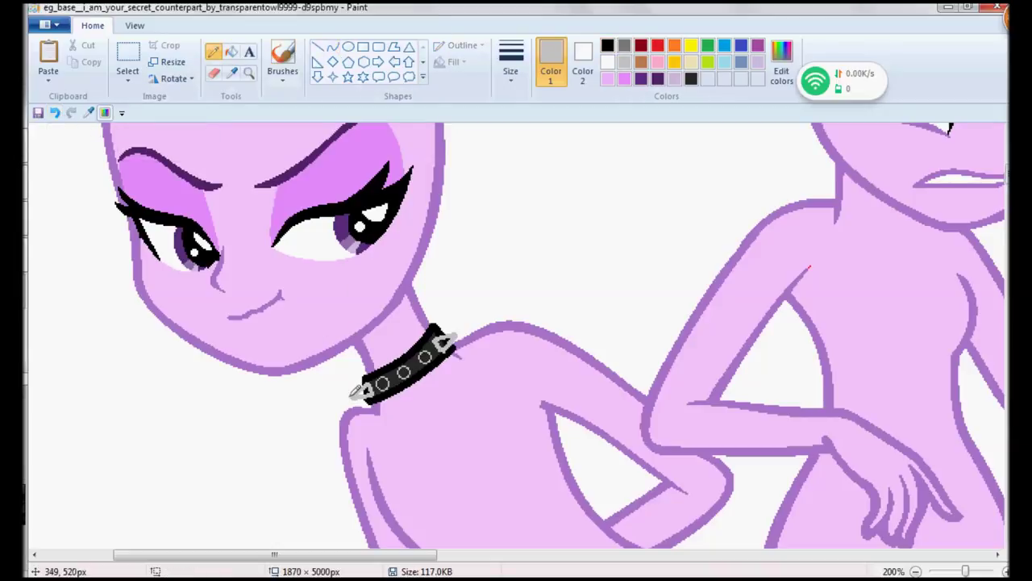
pyautogui.click(606, 64)
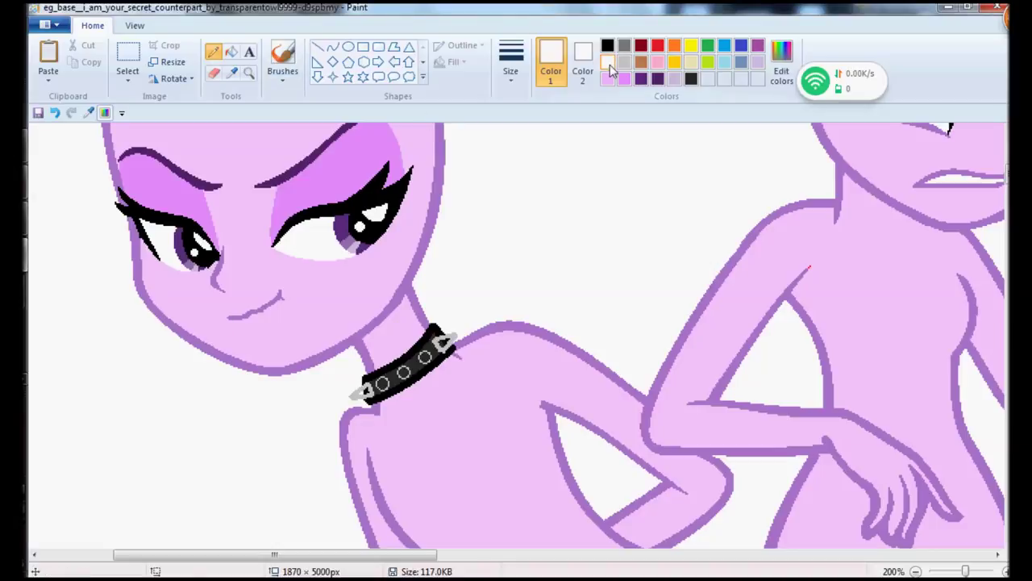
pyautogui.click(232, 51)
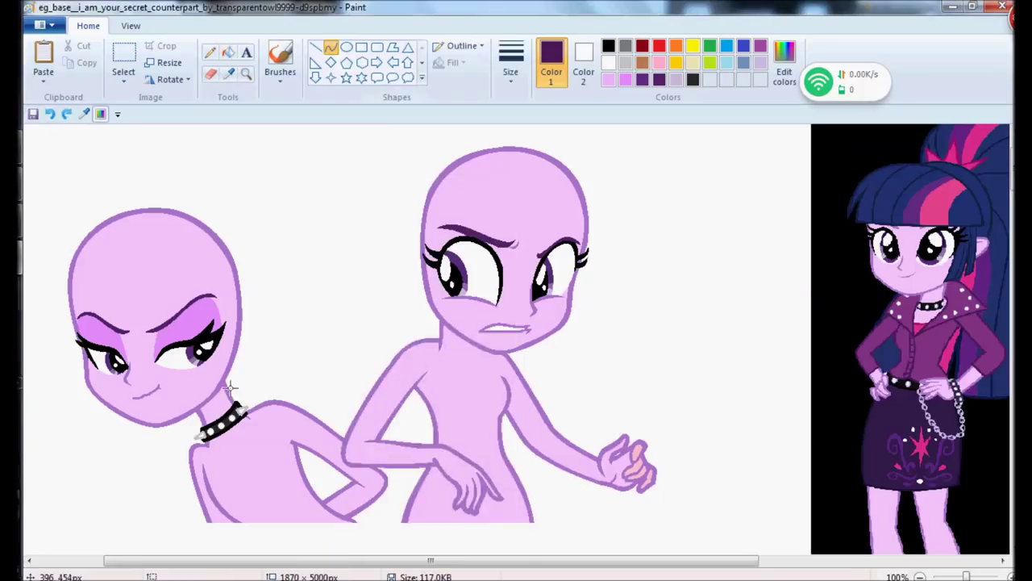
# - Draw the right collar flap's upper edge and the inner collar curve around the choker in dark purple
pyautogui.moveTo(286, 388); pyautogui.dragTo(290, 378)
pyautogui.click(235, 365)
pyautogui.click(279, 383)
pyautogui.click(281, 56)
pyautogui.click(333, 50)
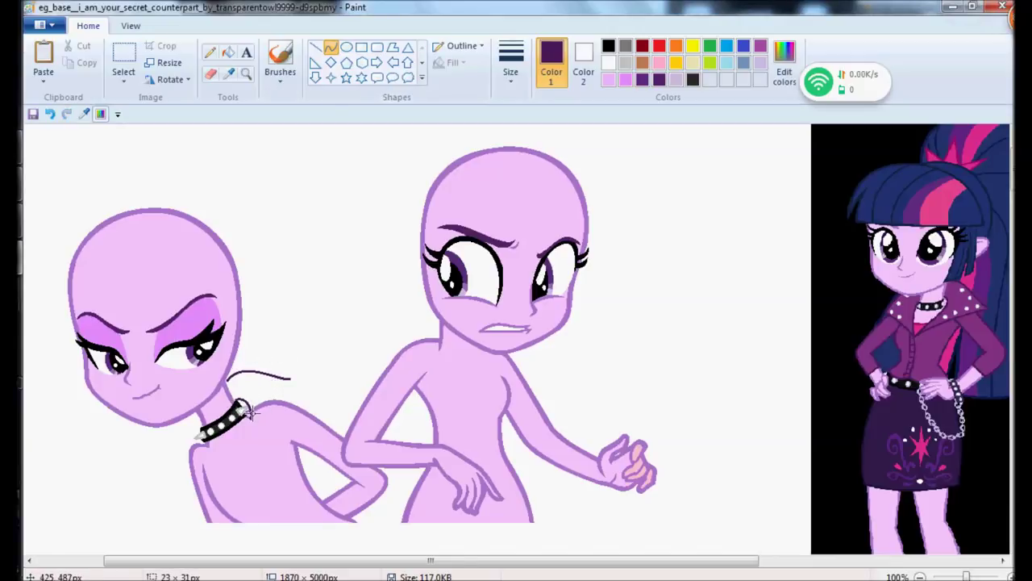
pyautogui.click(281, 56)
pyautogui.click(333, 48)
pyautogui.moveTo(290, 379); pyautogui.dragTo(296, 379)
# - Draw a dark purple curve from the right collar flap's tip down to the collar's point on the chest
pyautogui.click(280, 57)
pyautogui.click(333, 49)
pyautogui.moveTo(244, 463); pyautogui.dragTo(295, 378)
pyautogui.click(264, 423)
pyautogui.click(277, 403)
pyautogui.click(280, 57)
pyautogui.click(332, 49)
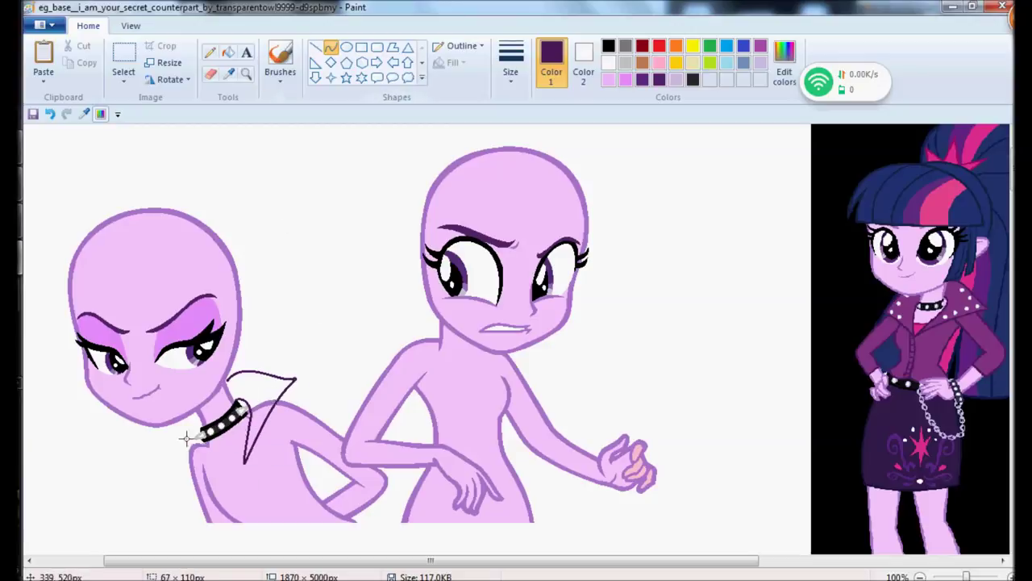
# - Outline the left collar flap in dark purple, with its lower edge running to the collar's point
pyautogui.click(169, 438)
pyautogui.click(225, 447)
pyautogui.click(281, 56)
pyautogui.click(333, 48)
pyautogui.moveTo(165, 458); pyautogui.dragTo(244, 463)
pyautogui.click(193, 466)
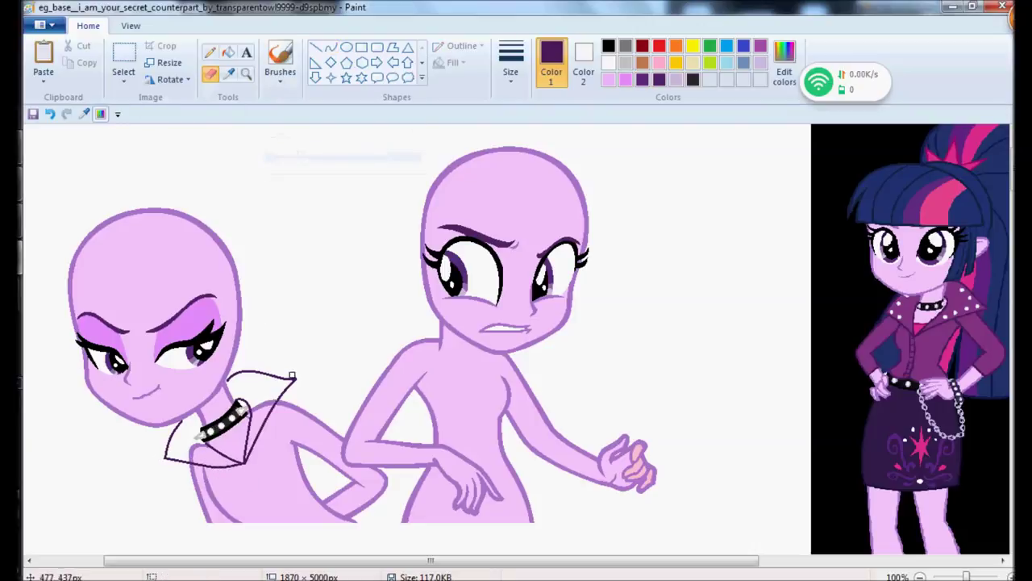
# - Recolor the left figure's body outlines dark purple, separating them from the neighbouring figure's outline with pencil touches, and save the image
pyautogui.click(228, 52)
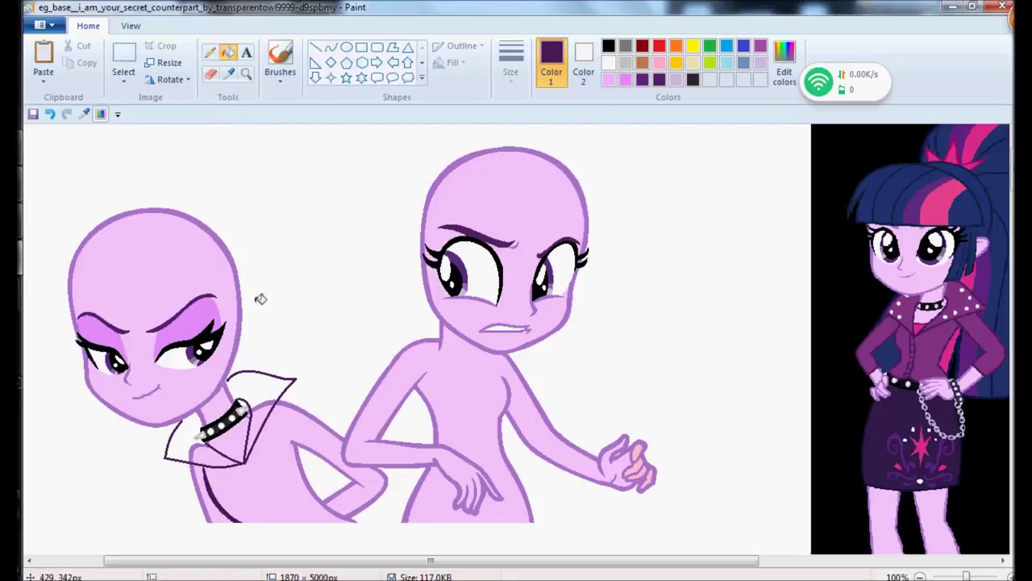
pyautogui.click(248, 75)
pyautogui.click(309, 422)
pyautogui.click(211, 52)
pyautogui.moveTo(590, 364); pyautogui.dragTo(586, 374)
pyautogui.click(229, 53)
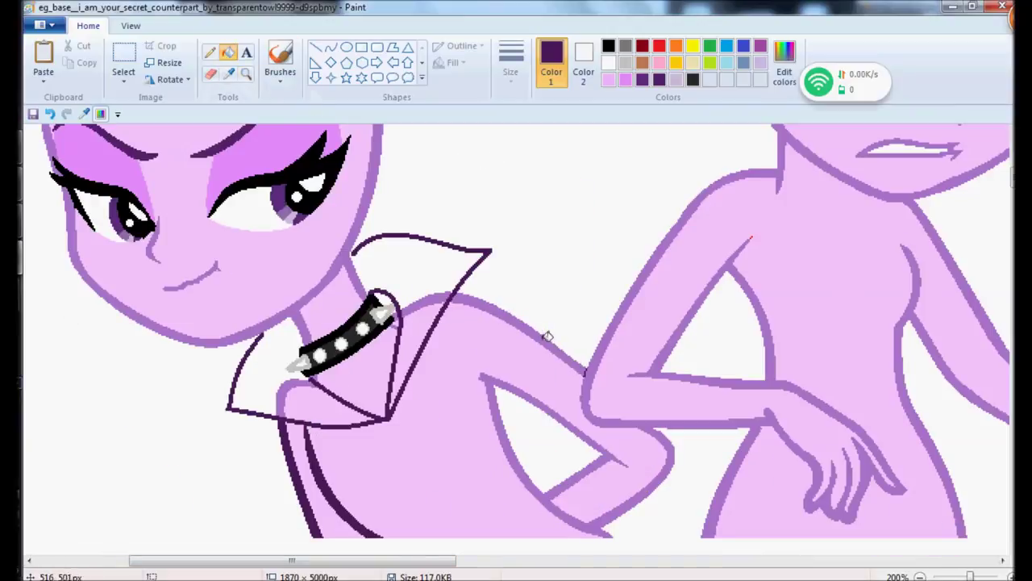
pyautogui.click(546, 340)
pyautogui.click(211, 52)
pyautogui.click(229, 53)
pyautogui.click(496, 383)
pyautogui.click(33, 113)
# - Sample the jacket purple from the reference figure and fill the left figure's torso, sleeve and collar with it
pyautogui.moveTo(970, 576); pyautogui.dragTo(949, 575)
pyautogui.click(233, 72)
pyautogui.click(527, 146)
pyautogui.click(192, 211)
pyautogui.click(167, 217)
pyautogui.click(246, 74)
pyautogui.click(275, 189)
pyautogui.click(229, 52)
pyautogui.click(280, 334)
pyautogui.click(310, 355)
pyautogui.click(350, 322)
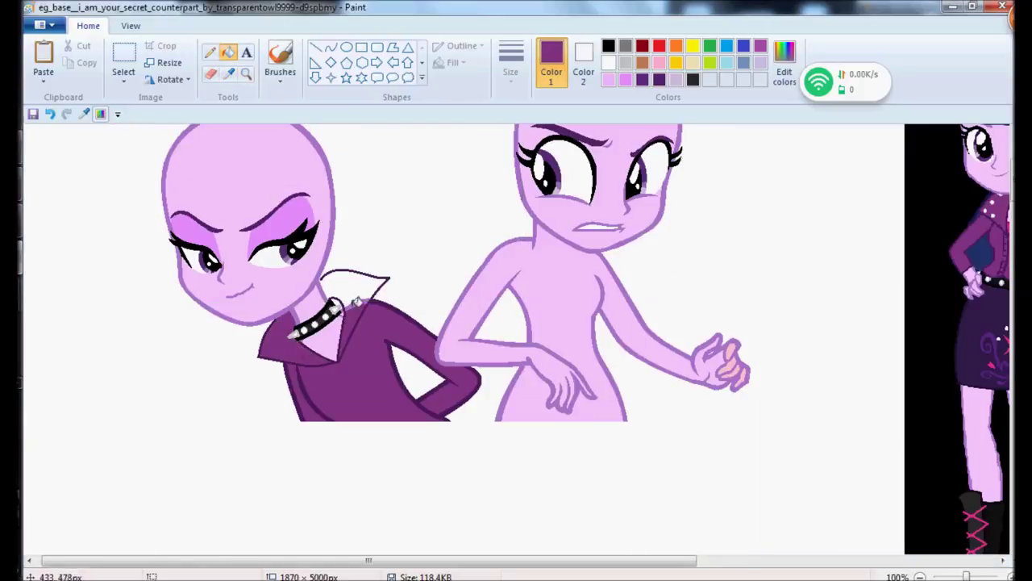
pyautogui.click(360, 287)
# - Sample the dark pink from the reference figure and draw the undershirt's neckline across the jacket opening
pyautogui.click(246, 74)
pyautogui.doubleClick(427, 371)
pyautogui.click(212, 52)
pyautogui.doubleClick(920, 576)
pyautogui.scroll(5, 516, 338)
pyautogui.click(230, 75)
pyautogui.click(861, 242)
pyautogui.click(330, 47)
pyautogui.moveTo(127, 372); pyautogui.dragTo(149, 362)
pyautogui.click(247, 74)
pyautogui.click(272, 347)
pyautogui.click(276, 345)
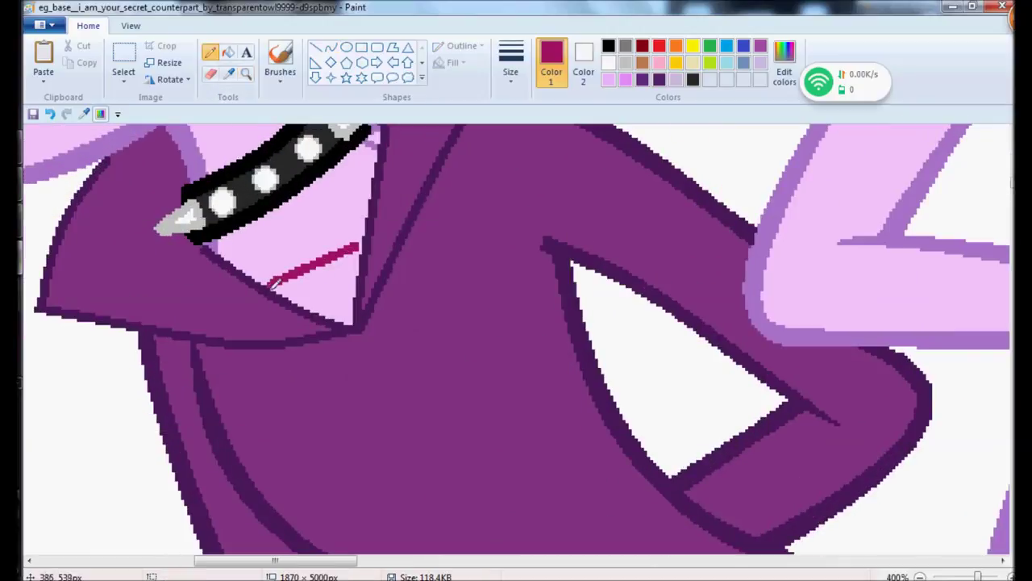
# - Pick a lighter custom pink and fill the undershirt area below the neckline with it
pyautogui.click(789, 58)
pyautogui.click(686, 251)
pyautogui.click(384, 403)
pyautogui.click(229, 52)
pyautogui.click(328, 290)
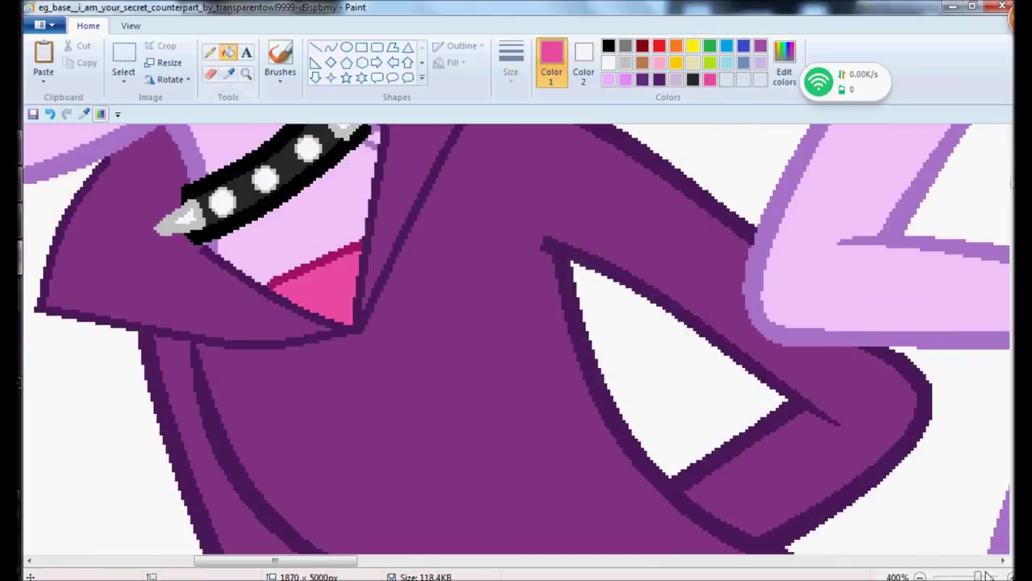
# - Sample the dark purple outline color and close the gap where the right collar flap meets the face
pyautogui.tripleClick(920, 576)
pyautogui.scroll(4, 514, 519)
pyautogui.moveTo(514, 560); pyautogui.dragTo(400, 559)
pyautogui.click(247, 74)
pyautogui.click(395, 337)
pyautogui.click(395, 337)
pyautogui.click(230, 74)
pyautogui.click(234, 231)
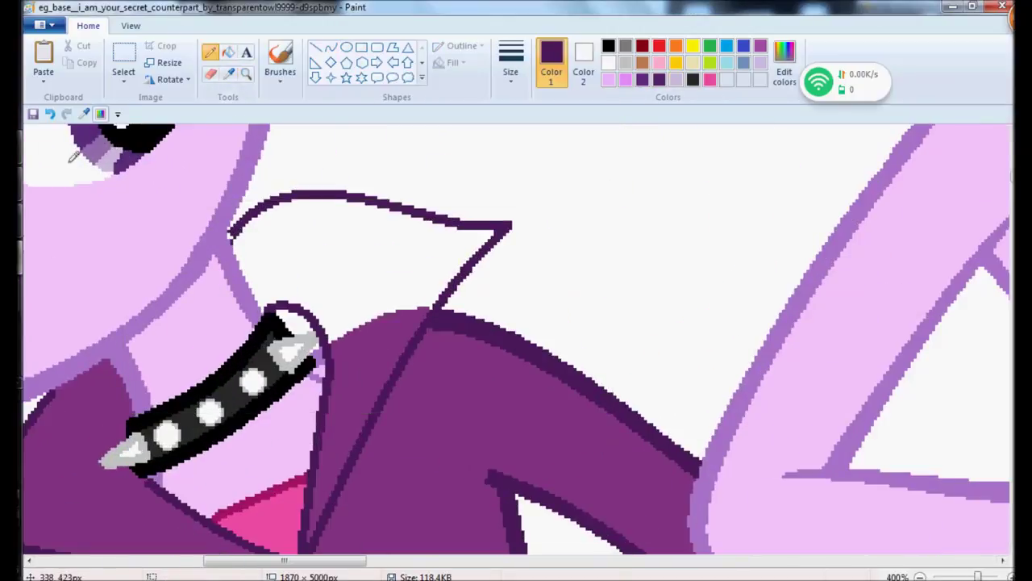
# - Sample the jacket purple and fill the rest of the right collar flap with it
pyautogui.click(229, 53)
pyautogui.click(229, 75)
pyautogui.click(345, 379)
pyautogui.click(339, 278)
# - Save the image and draw four light gray stud outlines about 8 × 8 px on the right collar flap with the thinnest line
pyautogui.click(229, 74)
pyautogui.click(311, 346)
pyautogui.click(347, 47)
pyautogui.click(33, 113)
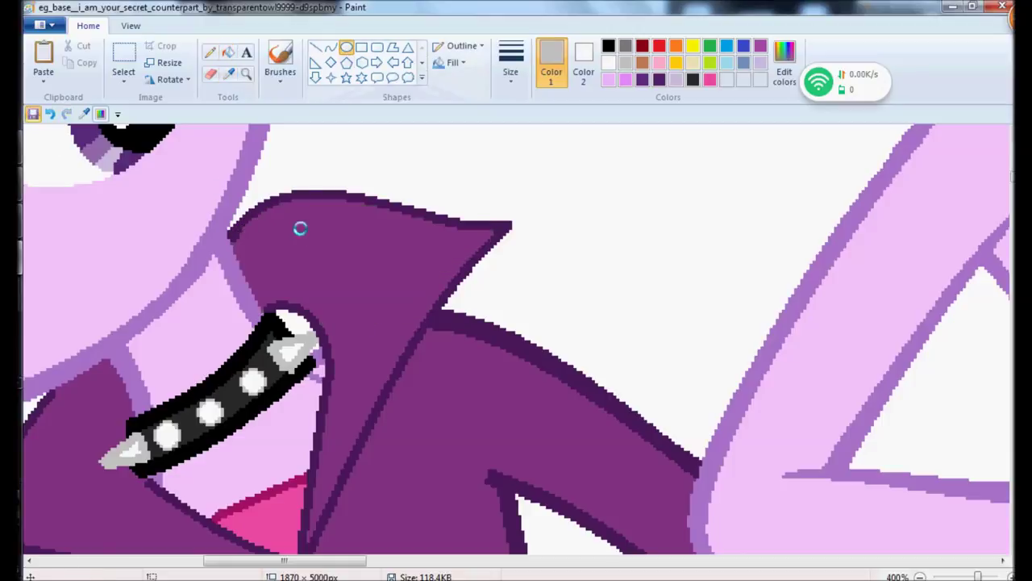
pyautogui.click(510, 71)
pyautogui.click(525, 104)
pyautogui.moveTo(324, 215)
pyautogui.mouseDown()
pyautogui.moveTo(346, 240)
pyautogui.moveTo(404, 246)
pyautogui.mouseUp()
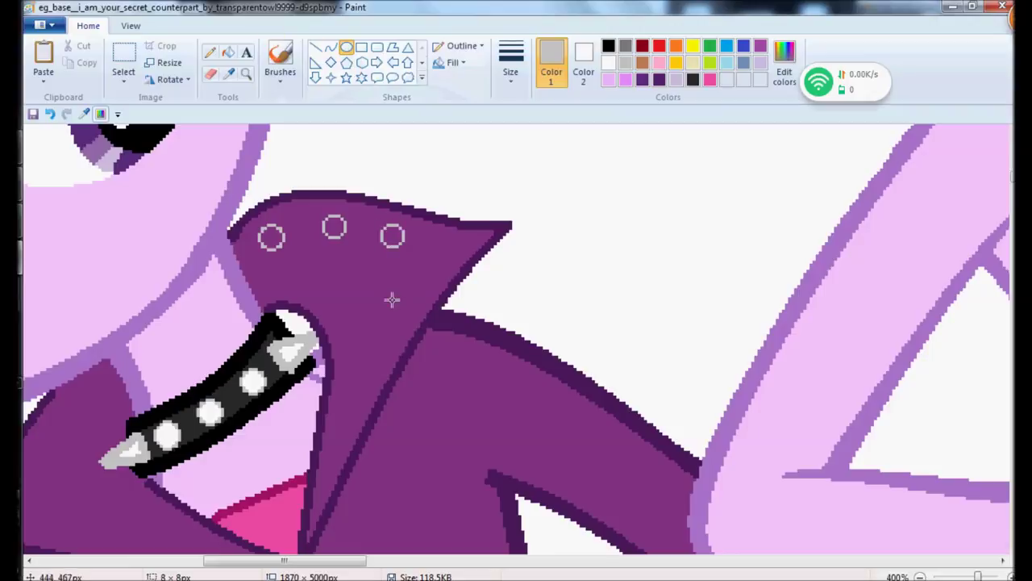
pyautogui.moveTo(394, 308); pyautogui.dragTo(411, 324)
pyautogui.click(285, 51)
# - Draw four matching light gray round stud outlines along the left collar flap
pyautogui.moveTo(282, 560); pyautogui.dragTo(240, 560)
pyautogui.click(346, 47)
pyautogui.moveTo(310, 395); pyautogui.dragTo(333, 418)
pyautogui.moveTo(280, 450)
pyautogui.mouseDown()
pyautogui.moveTo(303, 473)
pyautogui.moveTo(308, 526)
pyautogui.mouseUp()
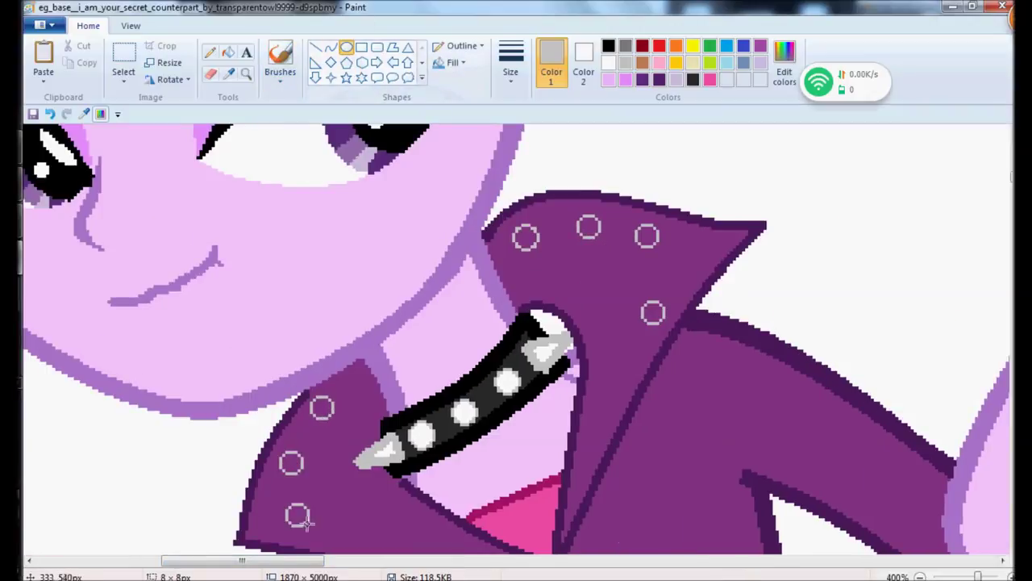
pyautogui.scroll(-2, 298, 516)
pyautogui.moveTo(349, 407); pyautogui.dragTo(372, 433)
# - Fill the four studs on the left collar flap with white
pyautogui.click(228, 51)
pyautogui.click(321, 294)
pyautogui.click(291, 348)
pyautogui.click(297, 401)
pyautogui.click(359, 418)
# - Fill the four studs on the right collar flap with white
pyautogui.click(626, 63)
pyautogui.click(346, 47)
pyautogui.scroll(1, 323, 323)
pyautogui.click(608, 63)
pyautogui.click(228, 52)
pyautogui.click(527, 151)
pyautogui.click(588, 141)
pyautogui.click(645, 150)
pyautogui.click(653, 226)
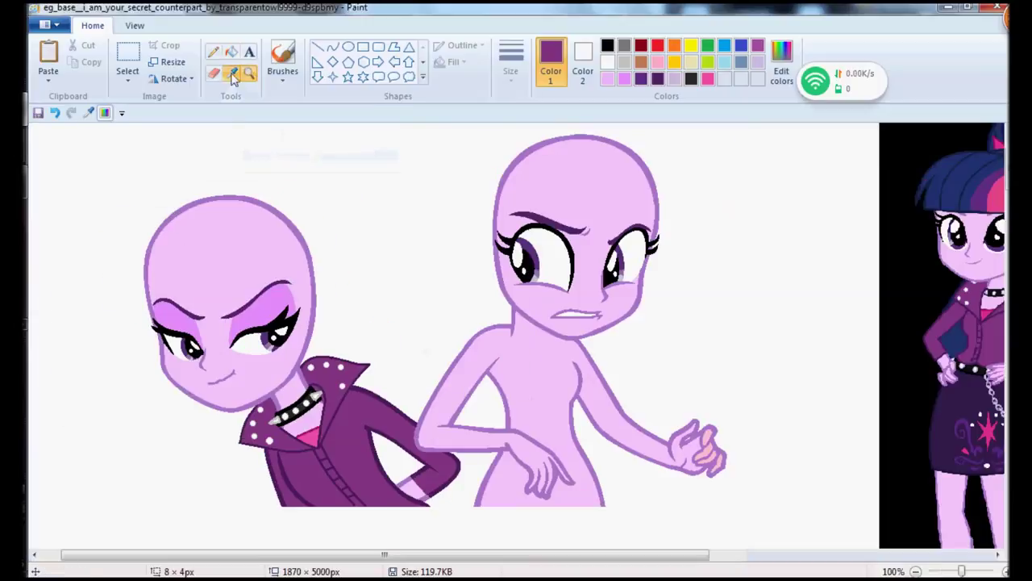
# - Sample the dark navy hair outline from the reference figure and outline the left figure's bangs with curves
pyautogui.click(233, 75)
pyautogui.click(951, 182)
pyautogui.click(333, 47)
pyautogui.moveTo(170, 197)
pyautogui.mouseDown()
pyautogui.moveTo(132, 297)
pyautogui.moveTo(148, 255)
pyautogui.moveTo(145, 314)
pyautogui.moveTo(300, 295)
pyautogui.mouseUp()
pyautogui.click(117, 254)
pyautogui.click(139, 272)
pyautogui.click(141, 299)
pyautogui.click(242, 309)
pyautogui.hscroll(2, 241, 309)
# - Draw dark navy curves for the hair behind the bangs and the strand beside the face
pyautogui.moveTo(104, 197)
pyautogui.mouseDown()
pyautogui.moveTo(235, 294)
pyautogui.moveTo(256, 233)
pyautogui.mouseUp()
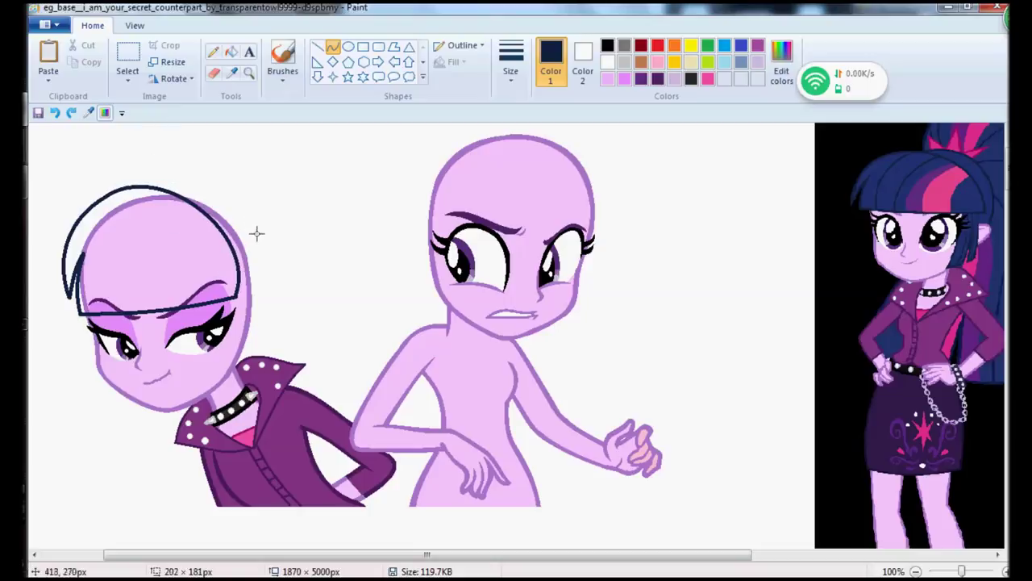
pyautogui.click(234, 335)
pyautogui.moveTo(219, 300)
pyautogui.mouseDown()
pyautogui.moveTo(231, 381)
pyautogui.moveTo(241, 358)
pyautogui.mouseUp()
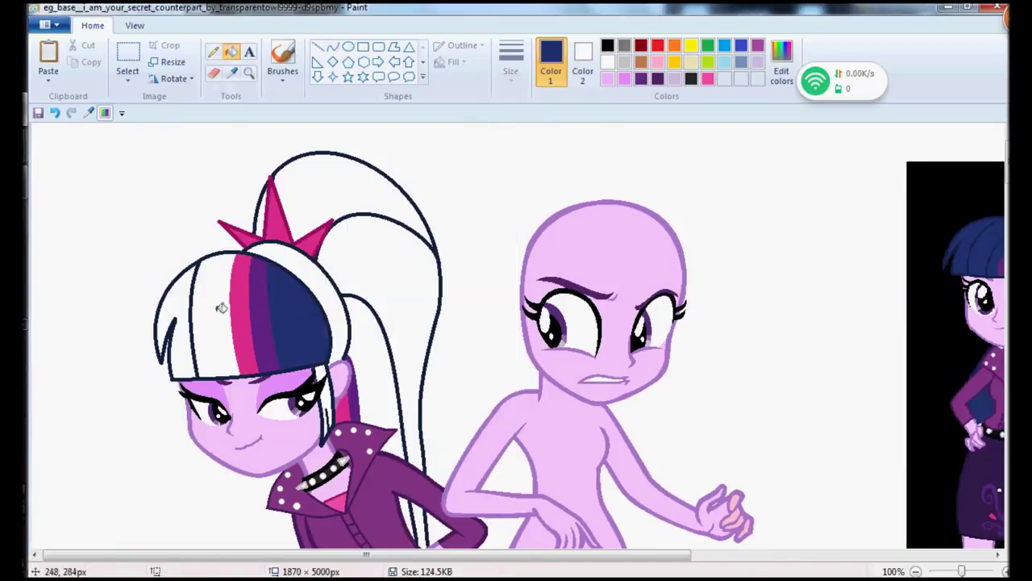
# - Fill the lower end of the left figure's ponytail with dark blue
pyautogui.click(410, 502)
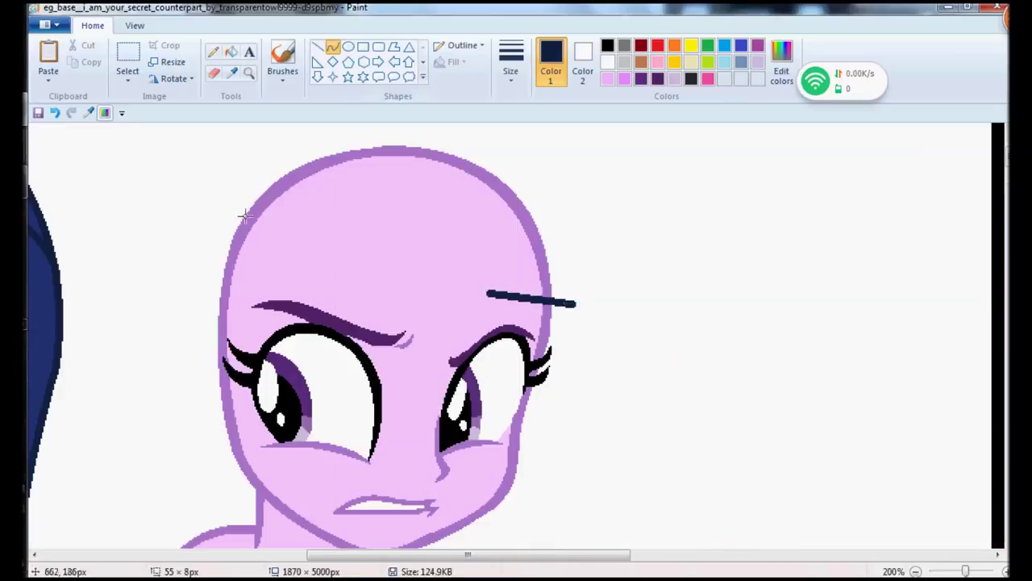
# - Draw dark navy curves for the outer contour of the right figure's hair, over the head and down its left side
pyautogui.moveTo(526, 297)
pyautogui.mouseDown()
pyautogui.moveTo(594, 305)
pyautogui.moveTo(526, 121)
pyautogui.mouseUp()
pyautogui.click(609, 226)
pyautogui.click(567, 134)
pyautogui.scroll(1, 282, 53)
pyautogui.click(472, 147)
pyautogui.moveTo(527, 171)
pyautogui.mouseDown()
pyautogui.moveTo(271, 165)
pyautogui.moveTo(172, 463)
pyautogui.mouseUp()
pyautogui.click(311, 130)
pyautogui.click(201, 193)
pyautogui.click(155, 309)
# - Outline the lower edge of the right figure's bangs and the split above the right eye with dark navy curves
pyautogui.click(529, 307)
pyautogui.moveTo(529, 345)
pyautogui.mouseDown()
pyautogui.moveTo(520, 242)
pyautogui.moveTo(494, 342)
pyautogui.moveTo(253, 322)
pyautogui.mouseUp()
pyautogui.click(530, 280)
pyautogui.click(332, 51)
pyautogui.click(331, 50)
pyautogui.click(506, 329)
pyautogui.click(333, 51)
pyautogui.click(333, 51)
# - Draw dark navy curves for the hair strand hanging beside the right figure's face
pyautogui.moveTo(254, 323)
pyautogui.mouseDown()
pyautogui.moveTo(275, 207)
pyautogui.moveTo(226, 376)
pyautogui.mouseUp()
pyautogui.click(335, 52)
pyautogui.scroll(-3, 335, 54)
pyautogui.click(335, 52)
pyautogui.click(228, 289)
pyautogui.click(333, 51)
pyautogui.click(333, 51)
pyautogui.moveTo(282, 194); pyautogui.dragTo(249, 419)
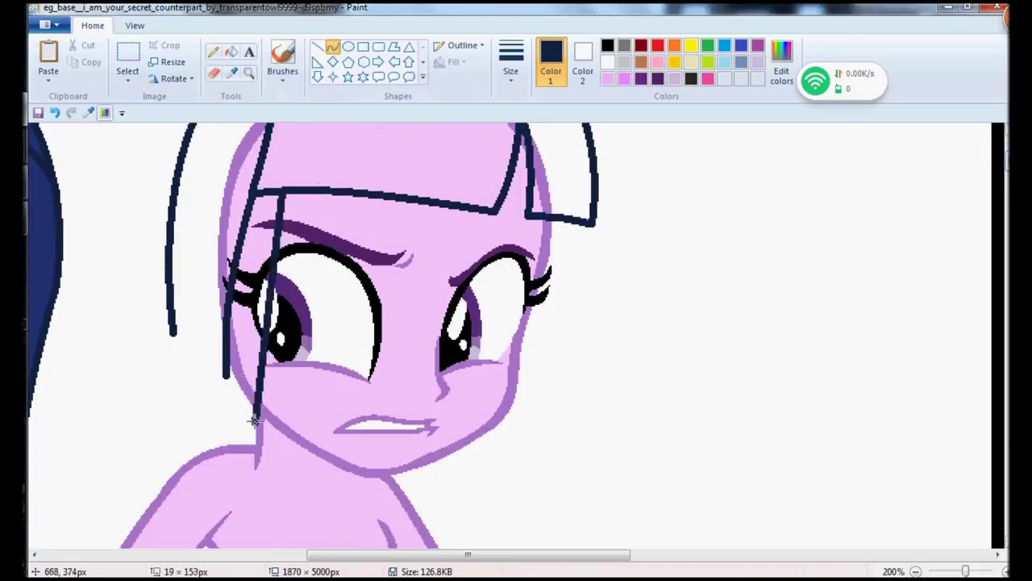
pyautogui.click(253, 327)
pyautogui.click(332, 52)
pyautogui.click(332, 53)
pyautogui.moveTo(226, 376)
pyautogui.mouseDown()
pyautogui.moveTo(248, 421)
pyautogui.moveTo(237, 331)
pyautogui.moveTo(236, 354)
pyautogui.mouseUp()
pyautogui.click(229, 400)
# - Adjust the line thickness and extend the right figure's outer hair line down toward the shoulder
pyautogui.click(511, 63)
pyautogui.click(516, 135)
pyautogui.click(54, 113)
pyautogui.click(510, 63)
pyautogui.click(528, 169)
pyautogui.moveTo(172, 333); pyautogui.dragTo(179, 463)
pyautogui.click(179, 398)
# - Draw the dark navy edge of the long hair inside the gap between the right figure's bent arm and torso
pyautogui.click(249, 74)
pyautogui.click(374, 384)
pyautogui.click(333, 47)
pyautogui.moveTo(287, 236); pyautogui.dragTo(286, 360)
pyautogui.click(214, 52)
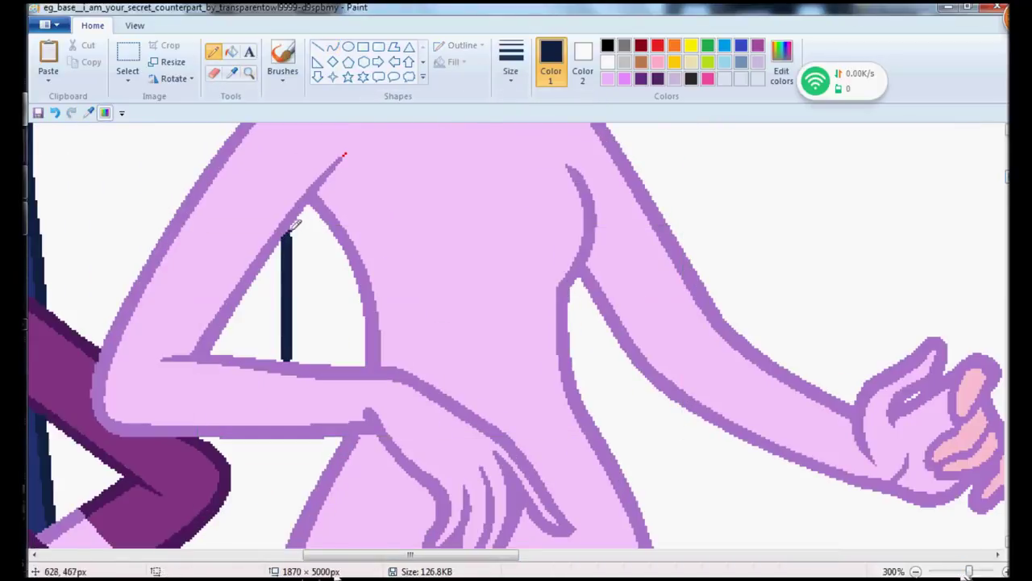
pyautogui.scroll(5, 959, 253)
pyautogui.scroll(-1, 553, 104)
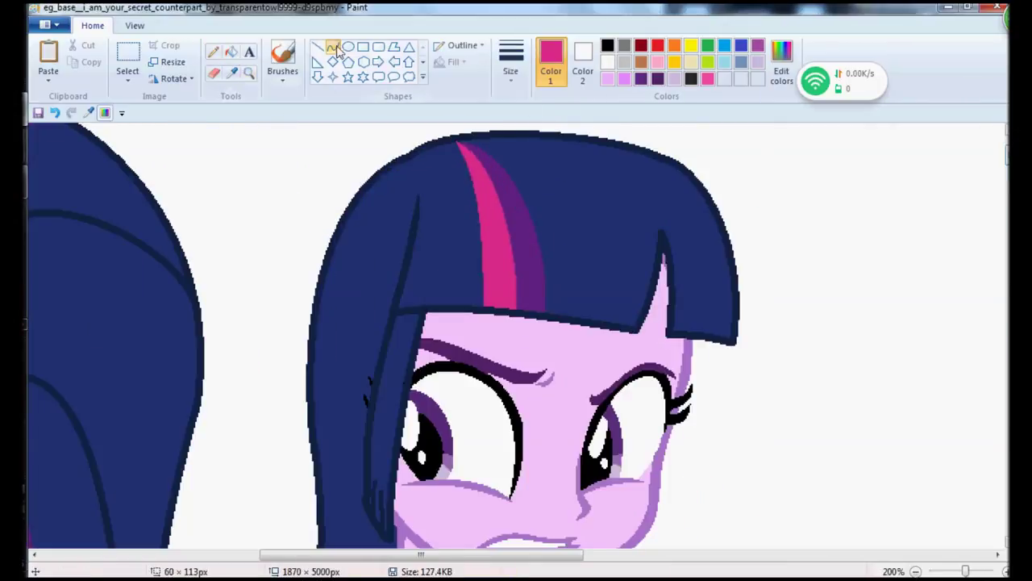
# - Draw a pink streak line down the right figure's long side hair, through the arm gap, and fill the streak with pink
pyautogui.moveTo(348, 205); pyautogui.dragTo(331, 458)
pyautogui.scroll(-2, 331, 459)
pyautogui.click(212, 50)
pyautogui.scroll(-2, 351, 312)
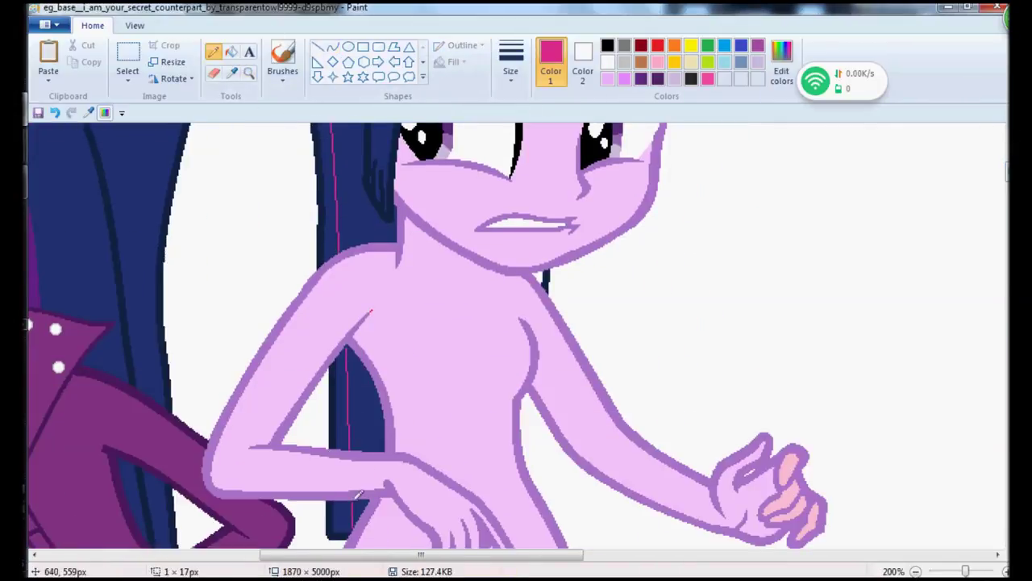
pyautogui.click(232, 50)
pyautogui.click(328, 194)
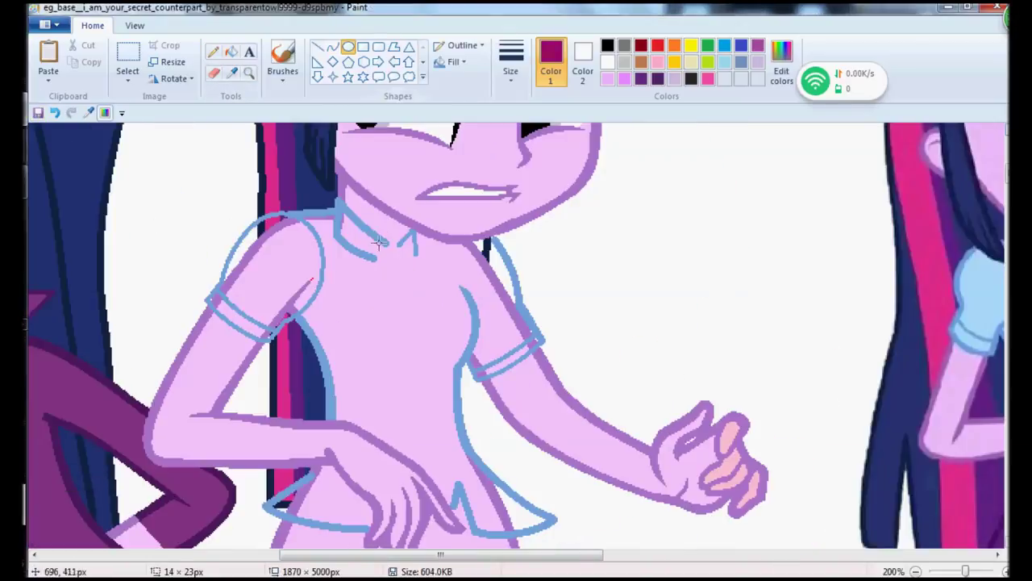
# - Draw the outline of the bow below the right figure's collar with dark magenta curves
pyautogui.click(511, 62)
pyautogui.click(541, 132)
pyautogui.moveTo(376, 237)
pyautogui.mouseDown()
pyautogui.moveTo(402, 267)
pyautogui.moveTo(389, 258)
pyautogui.mouseUp()
pyautogui.moveTo(441, 555); pyautogui.dragTo(478, 555)
pyautogui.click(282, 57)
pyautogui.click(333, 47)
pyautogui.moveTo(287, 246)
pyautogui.mouseDown()
pyautogui.moveTo(336, 271)
pyautogui.moveTo(317, 248)
pyautogui.moveTo(229, 280)
pyautogui.moveTo(251, 306)
pyautogui.moveTo(276, 273)
pyautogui.mouseUp()
pyautogui.click(283, 57)
pyautogui.click(329, 47)
pyautogui.click(278, 54)
pyautogui.click(333, 47)
pyautogui.click(283, 53)
pyautogui.click(333, 47)
pyautogui.moveTo(478, 554); pyautogui.dragTo(493, 555)
pyautogui.moveTo(242, 271); pyautogui.dragTo(269, 296)
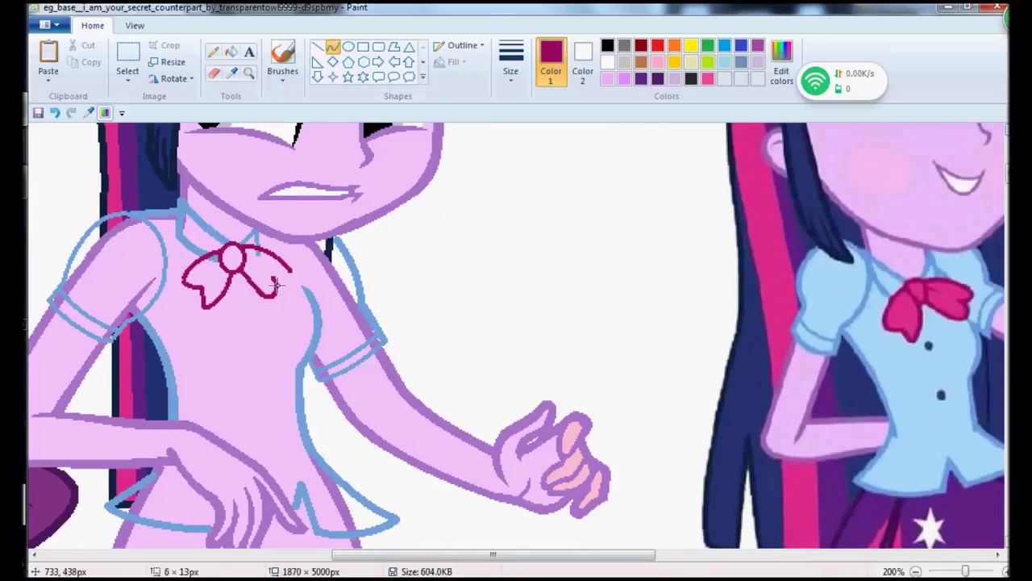
pyautogui.click(282, 55)
# - Sample the pink of the reference character's bow and fill the right figure's bow loops and knot with it
pyautogui.click(232, 73)
pyautogui.click(904, 307)
pyautogui.click(231, 51)
pyautogui.click(206, 274)
pyautogui.click(229, 250)
pyautogui.click(266, 270)
# - Sample the light blue of the reference character's shirt and fill the right figure's shirt and sleeve with it
pyautogui.click(232, 73)
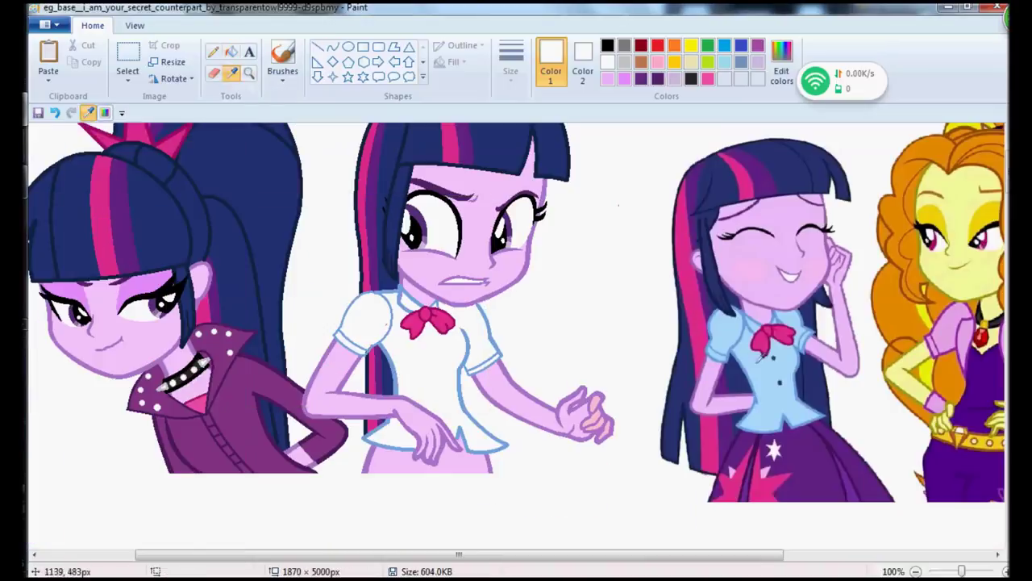
pyautogui.click(758, 360)
pyautogui.click(427, 375)
pyautogui.click(367, 321)
pyautogui.click(344, 338)
# - Save the image and add two dark buttons to the right figure's shirt in the color sampled from the reference
pyautogui.moveTo(961, 571); pyautogui.dragTo(966, 571)
pyautogui.click(38, 113)
pyautogui.click(232, 73)
pyautogui.click(872, 316)
pyautogui.click(187, 304)
pyautogui.click(186, 354)
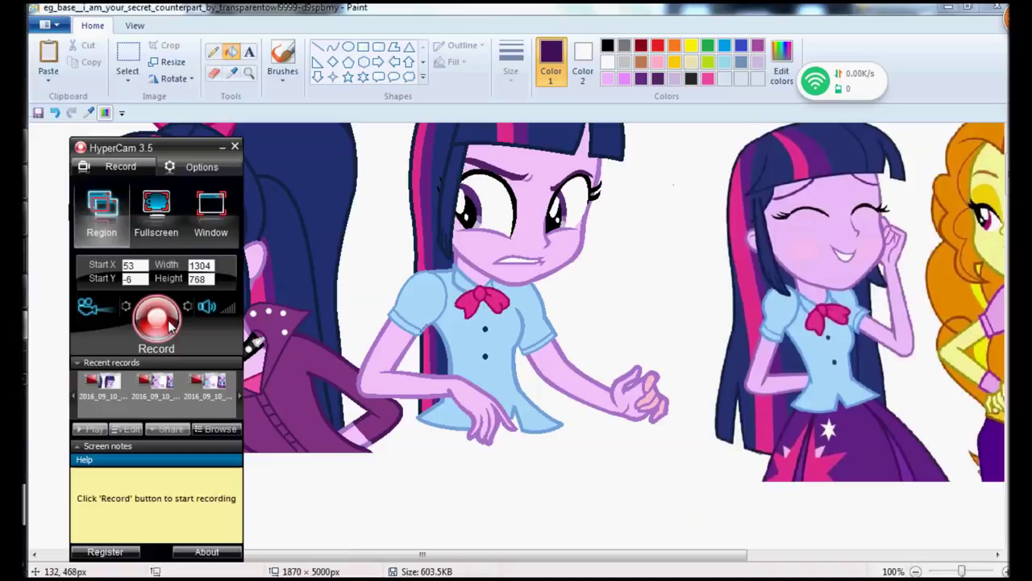
# - Draw the two side edges of the skirt below the shirt hem as thick dark purple curves with a marker outline
pyautogui.click(161, 320)
pyautogui.click(249, 72)
pyautogui.click(531, 389)
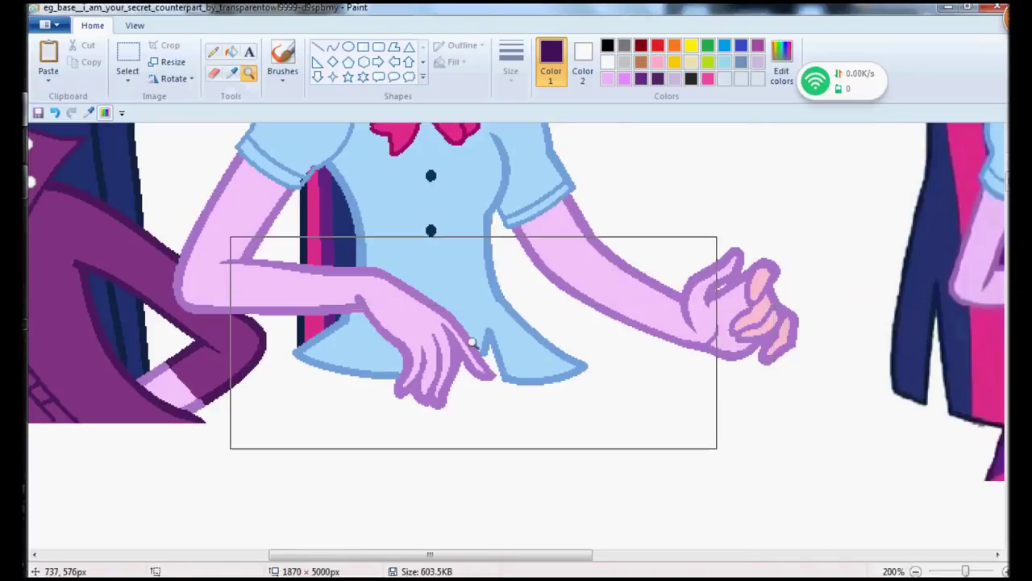
pyautogui.click(332, 46)
pyautogui.click(473, 46)
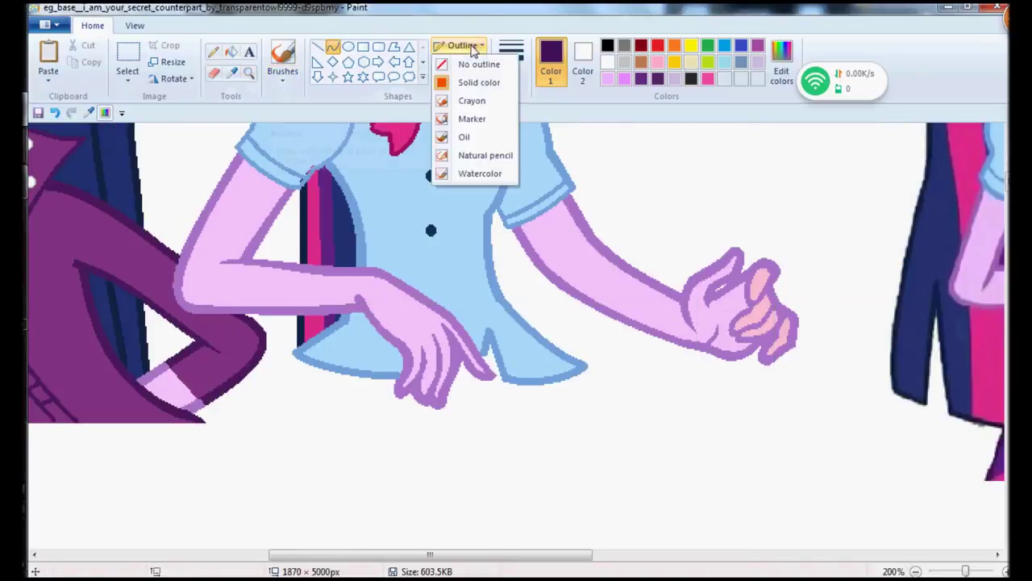
pyautogui.click(472, 119)
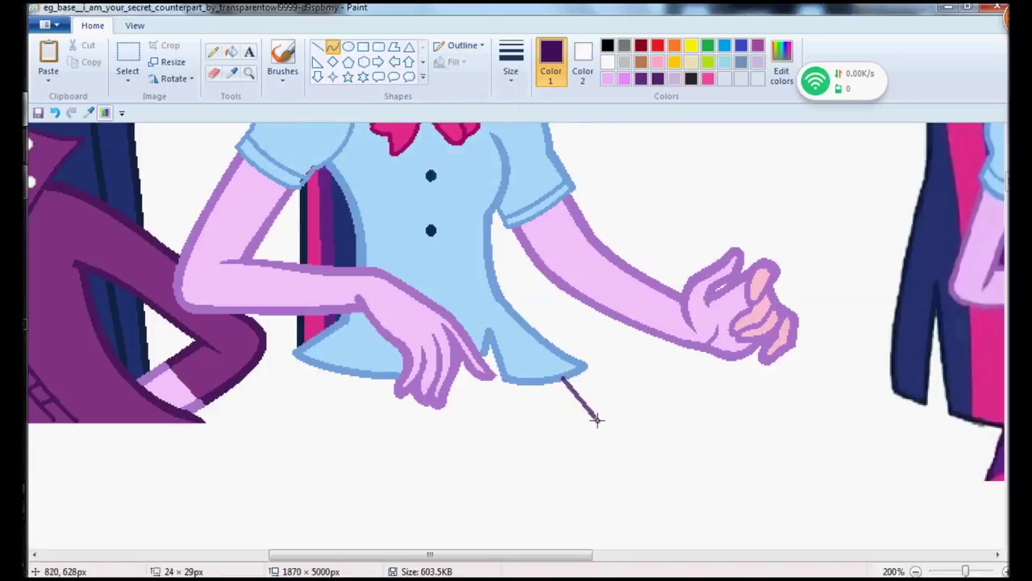
pyautogui.moveTo(593, 430); pyautogui.dragTo(593, 407)
pyautogui.click(511, 58)
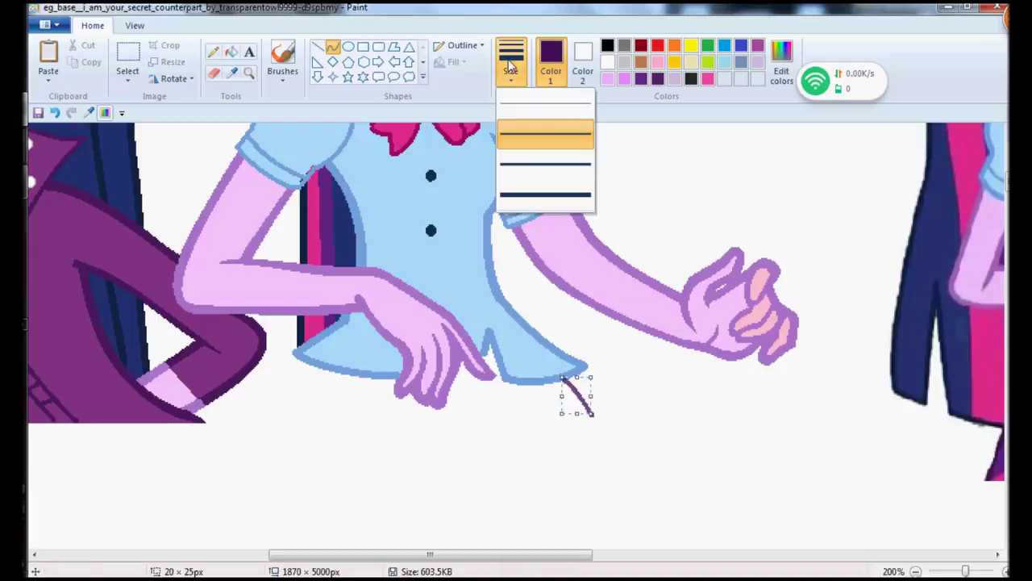
pyautogui.click(545, 144)
pyautogui.click(332, 48)
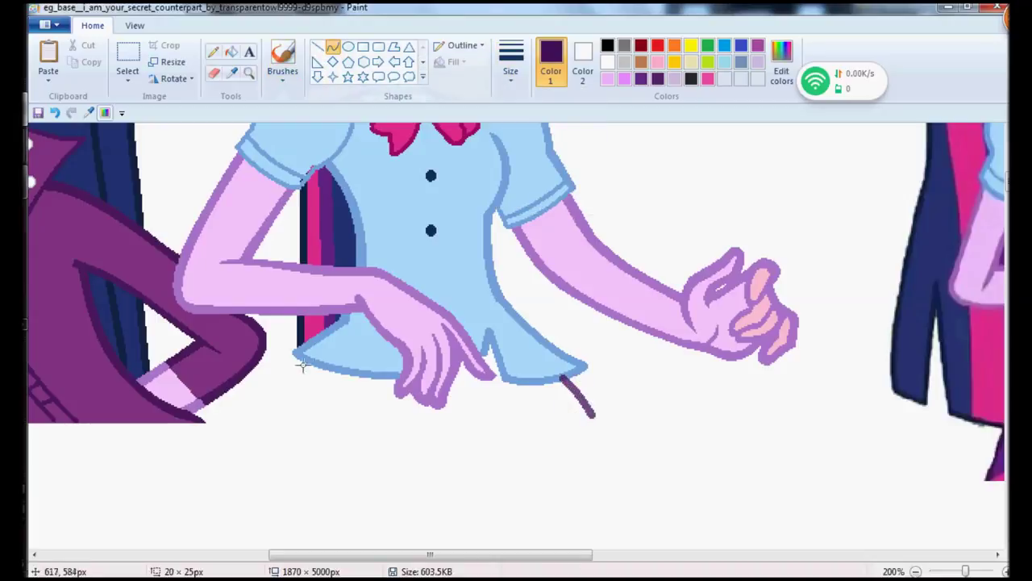
pyautogui.moveTo(307, 360); pyautogui.dragTo(286, 408)
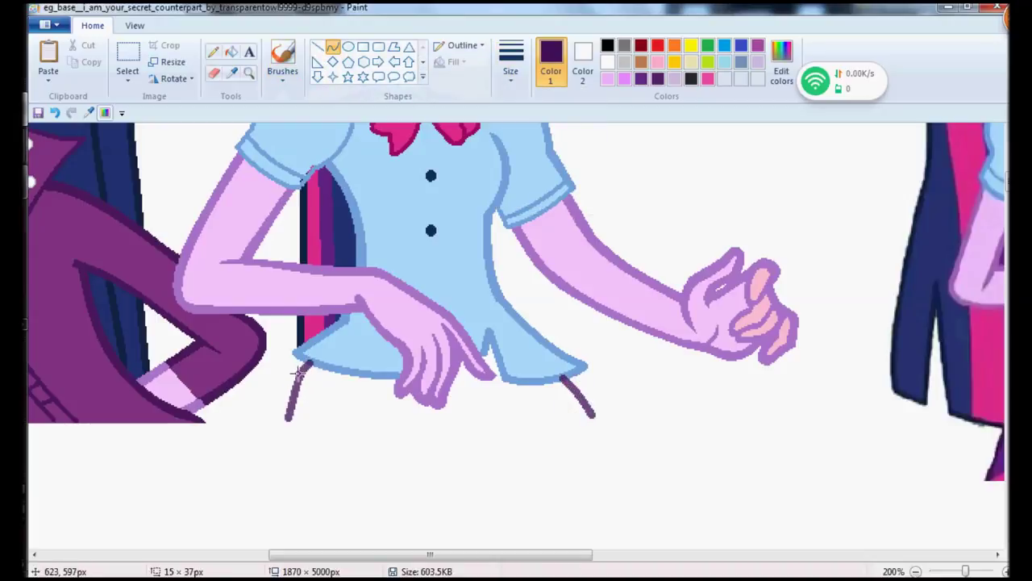
# - Fill the skirt's side curves with solid dark purple and sample the shirt outline's blue to repair the overlapped hem
pyautogui.click(232, 51)
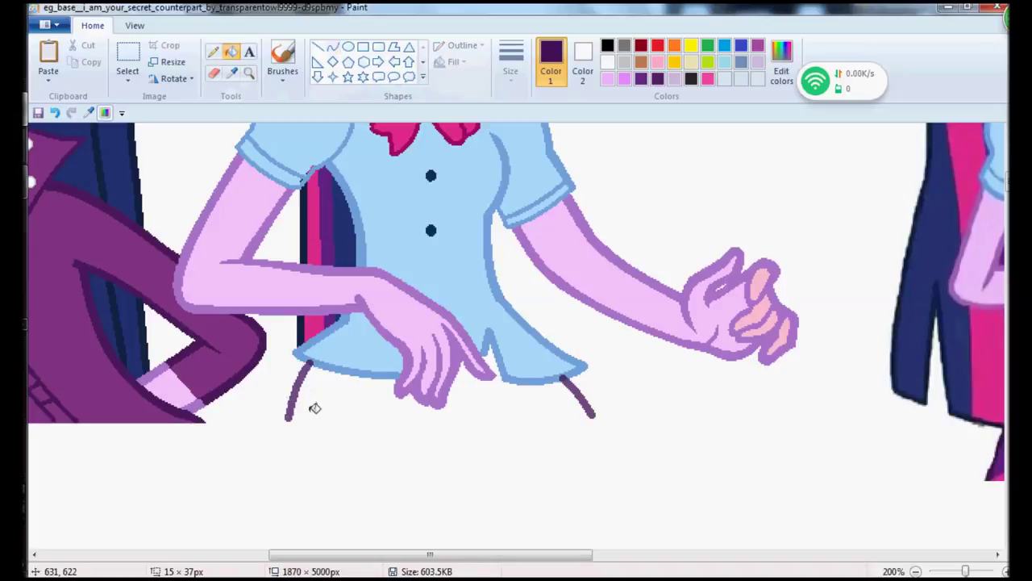
pyautogui.click(231, 73)
pyautogui.click(306, 352)
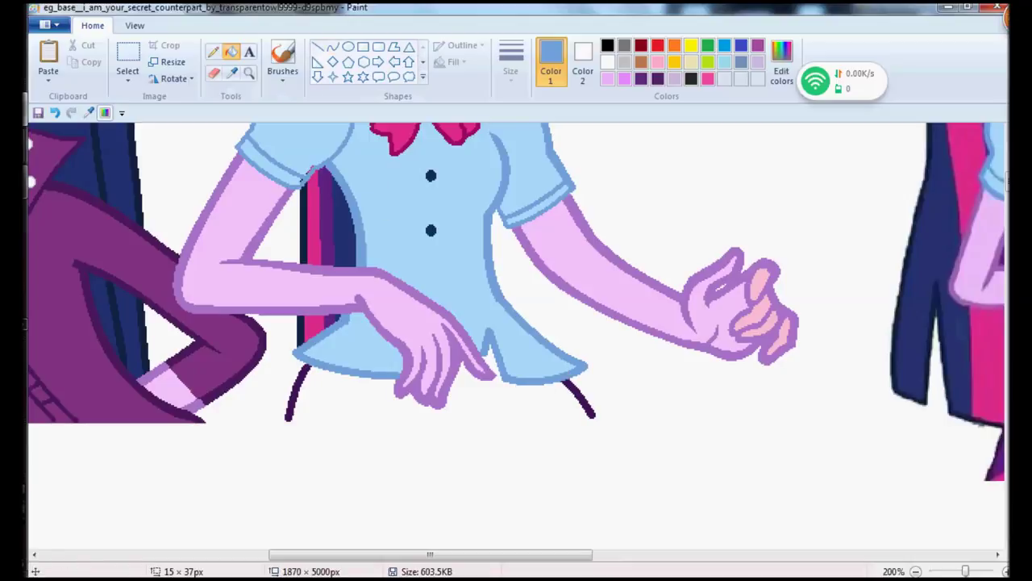
# - Sample the skirt's dark purple outline and draw a pair of thinner pleat curves on each side below the shirt hem
pyautogui.click(235, 73)
pyautogui.click(306, 371)
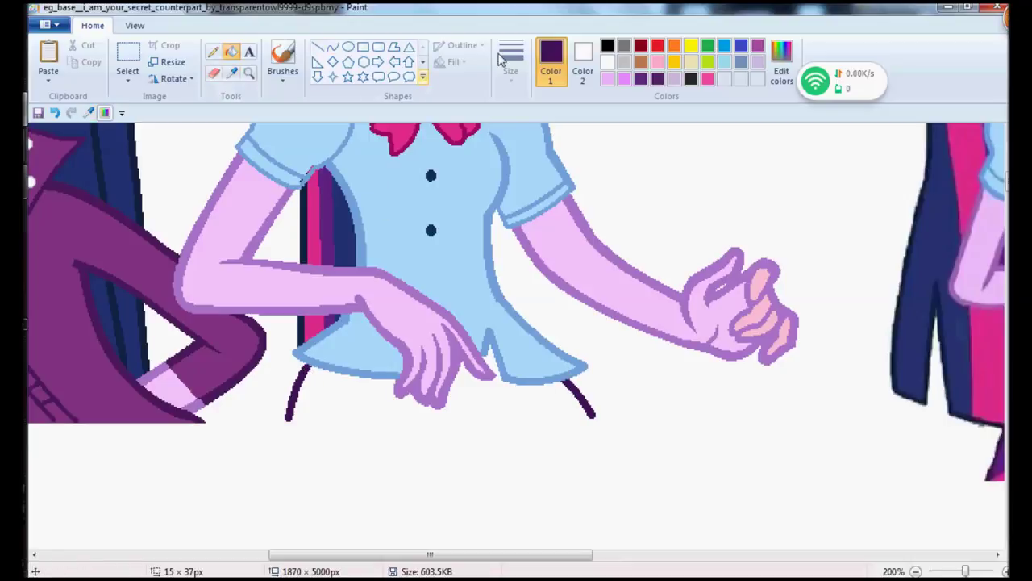
pyautogui.click(333, 47)
pyautogui.click(510, 60)
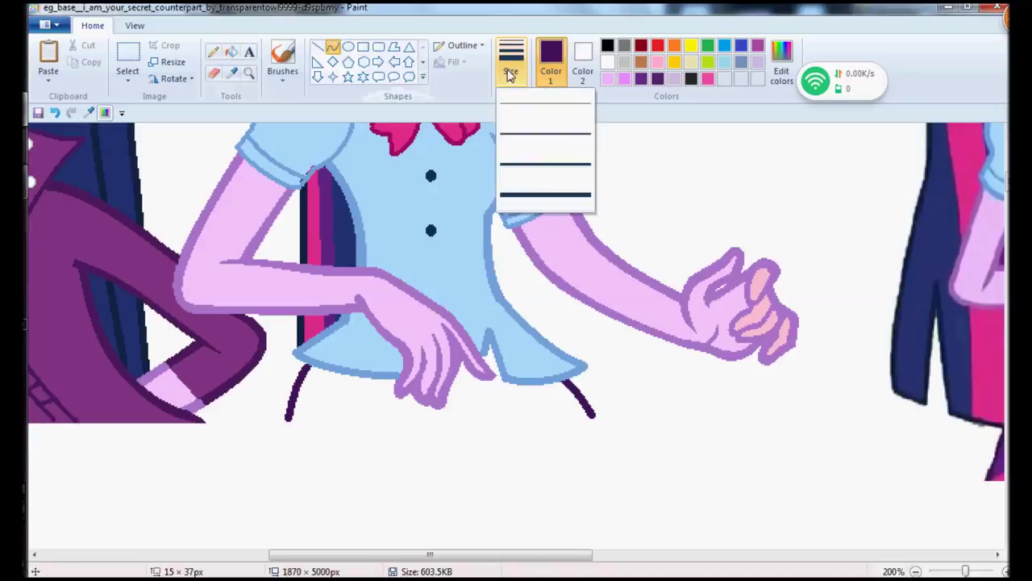
pyautogui.click(537, 143)
pyautogui.moveTo(330, 429); pyautogui.dragTo(335, 416)
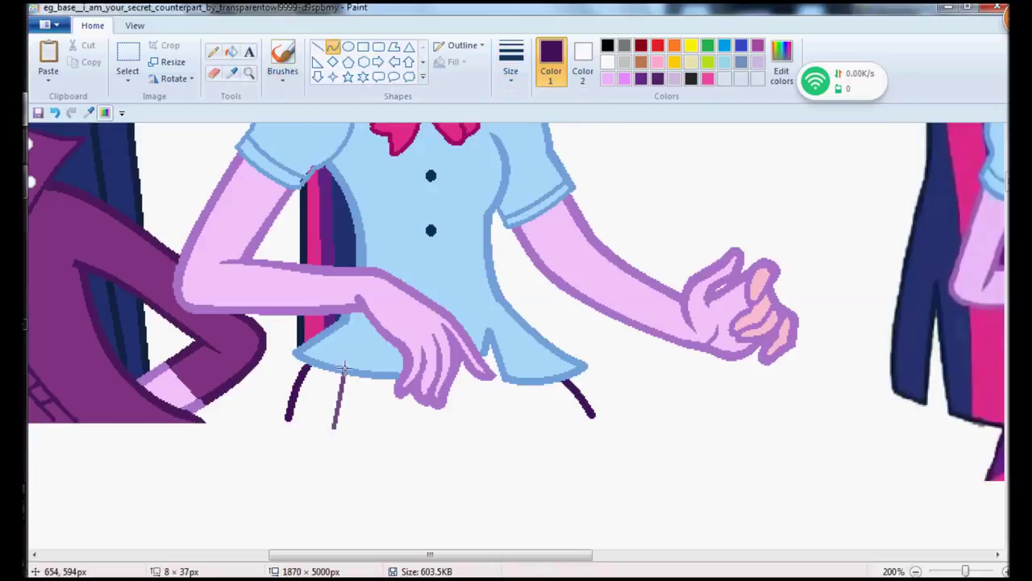
pyautogui.moveTo(329, 384); pyautogui.dragTo(322, 429)
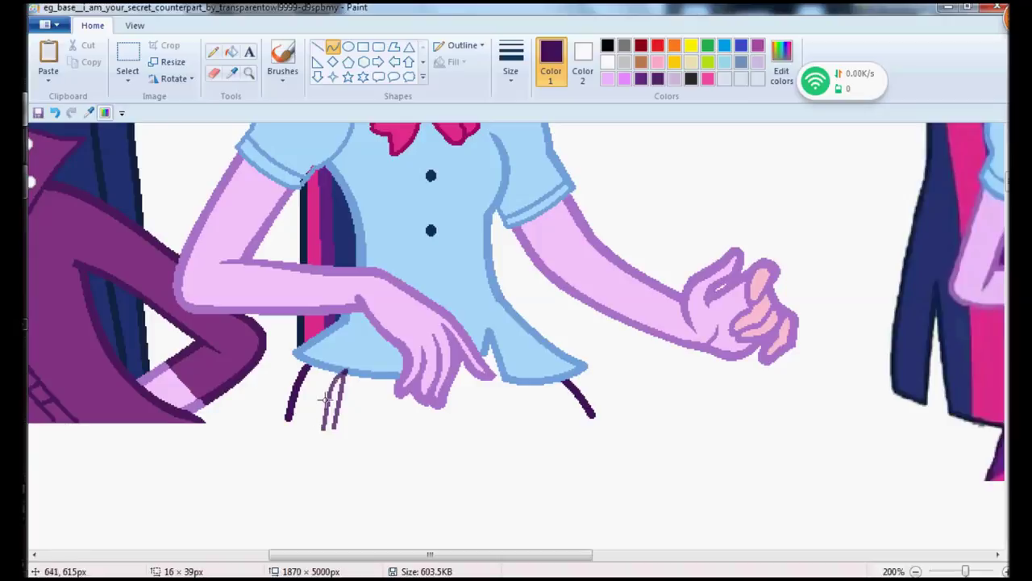
pyautogui.click(282, 58)
pyautogui.click(333, 48)
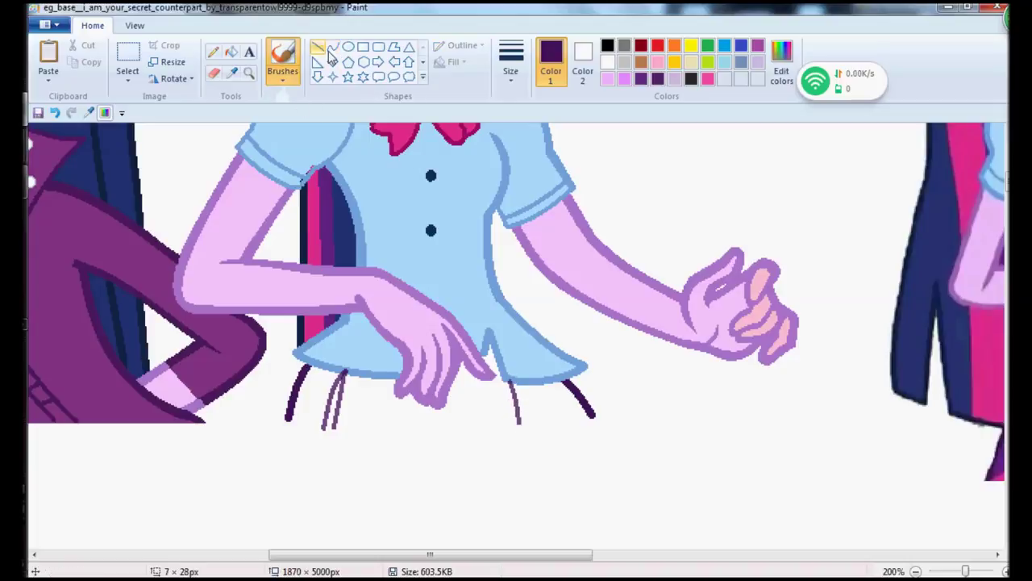
pyautogui.moveTo(509, 379); pyautogui.dragTo(533, 417)
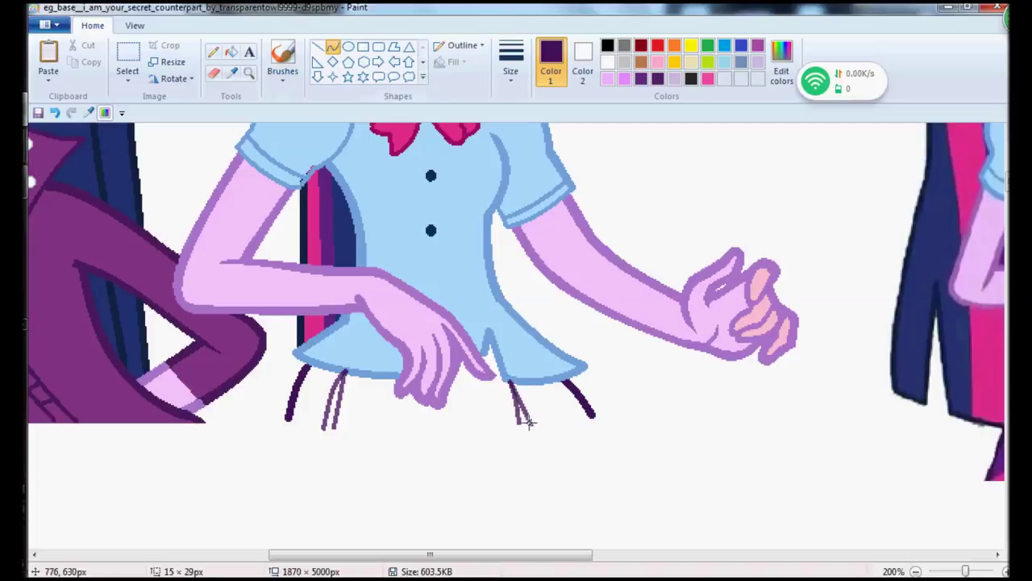
pyautogui.click(213, 75)
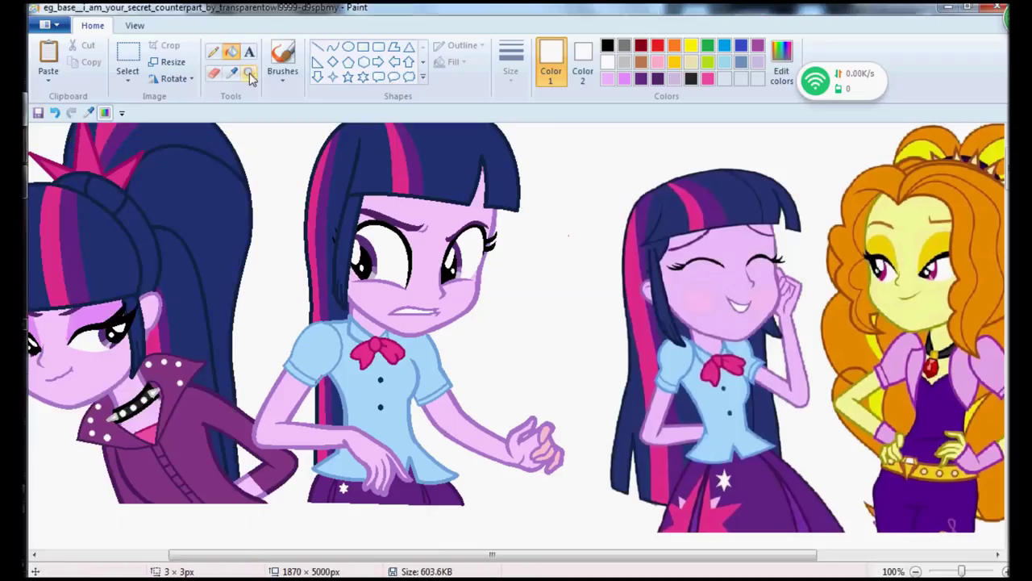
# - Sample the pink of the reference skirt's starburst and add pink spikes next to the white star on the right figure's skirt
pyautogui.click(250, 75)
pyautogui.click(415, 452)
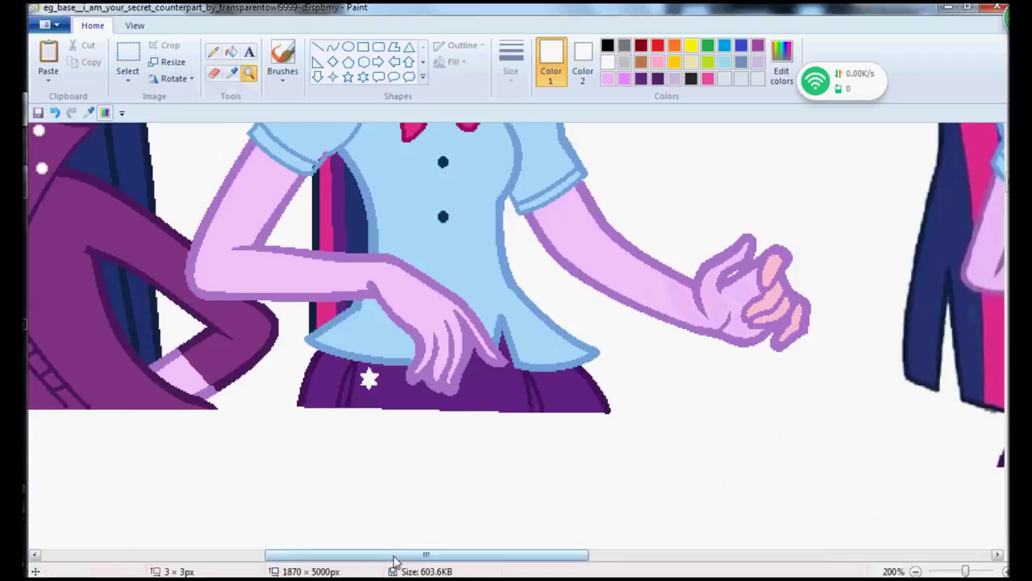
pyautogui.moveTo(395, 564); pyautogui.dragTo(466, 576)
pyautogui.click(233, 74)
pyautogui.click(892, 441)
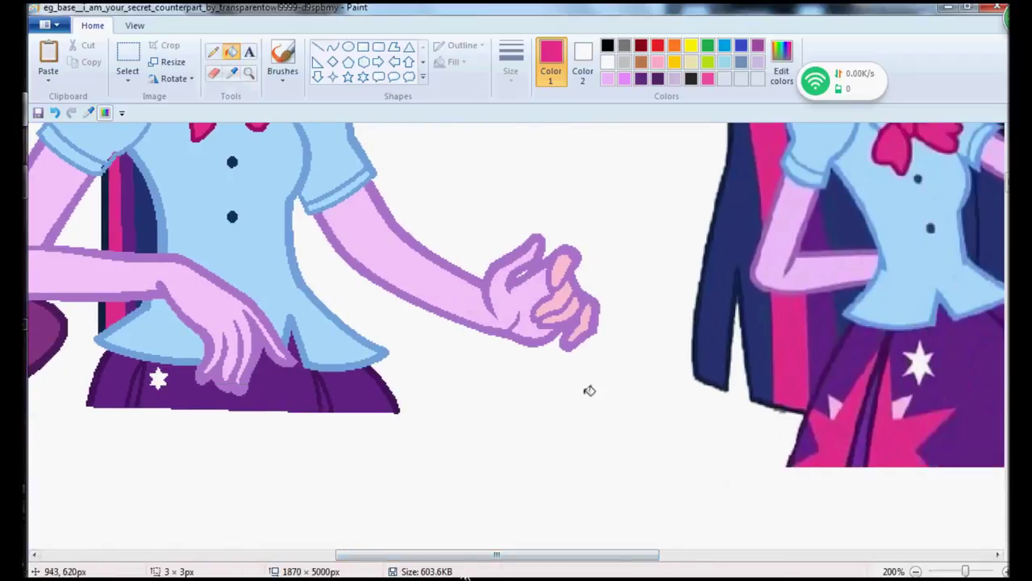
pyautogui.click(250, 74)
pyautogui.click(300, 408)
pyautogui.click(217, 403)
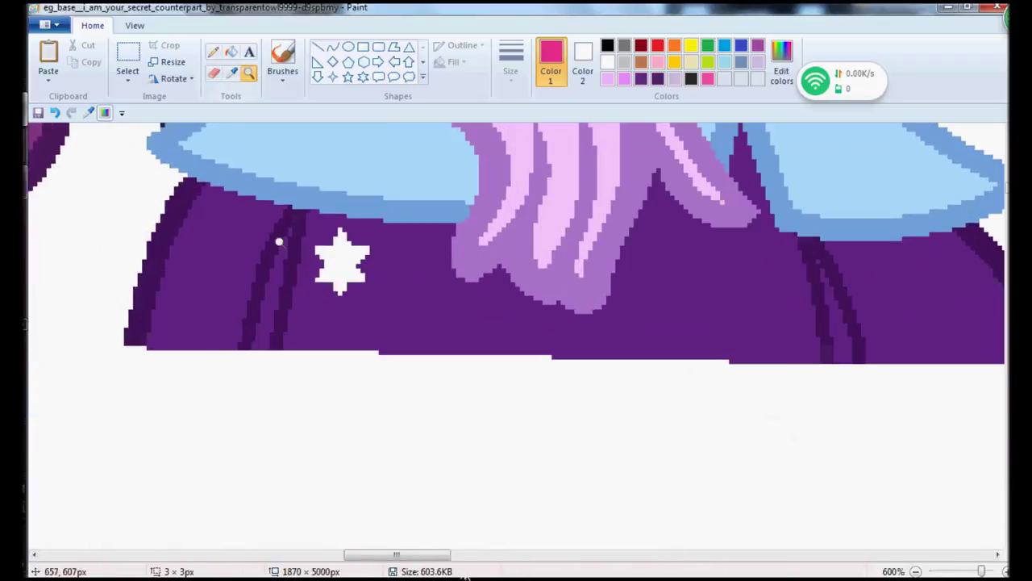
pyautogui.click(332, 48)
pyautogui.moveTo(324, 325); pyautogui.dragTo(346, 351)
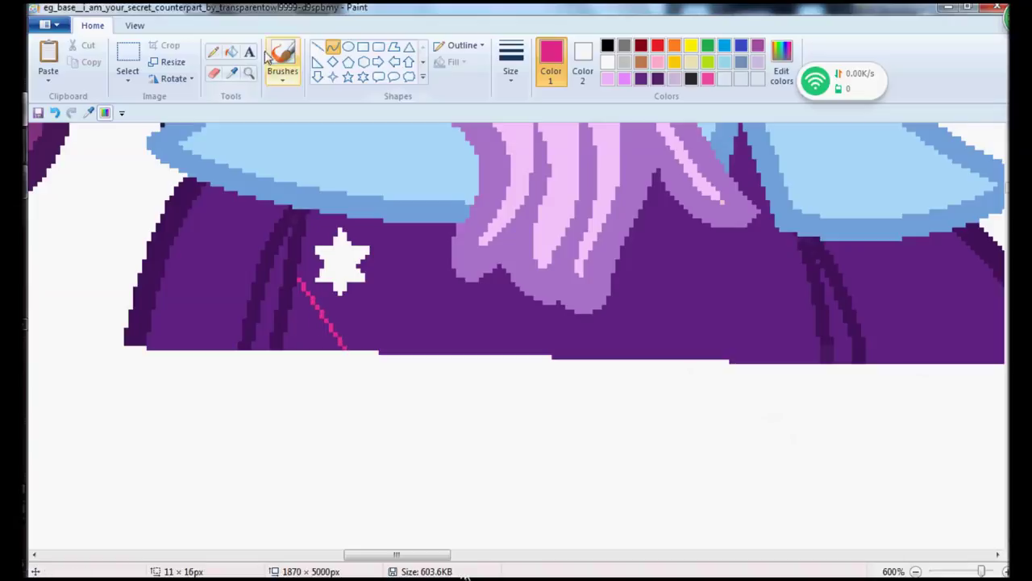
pyautogui.click(231, 51)
pyautogui.click(310, 331)
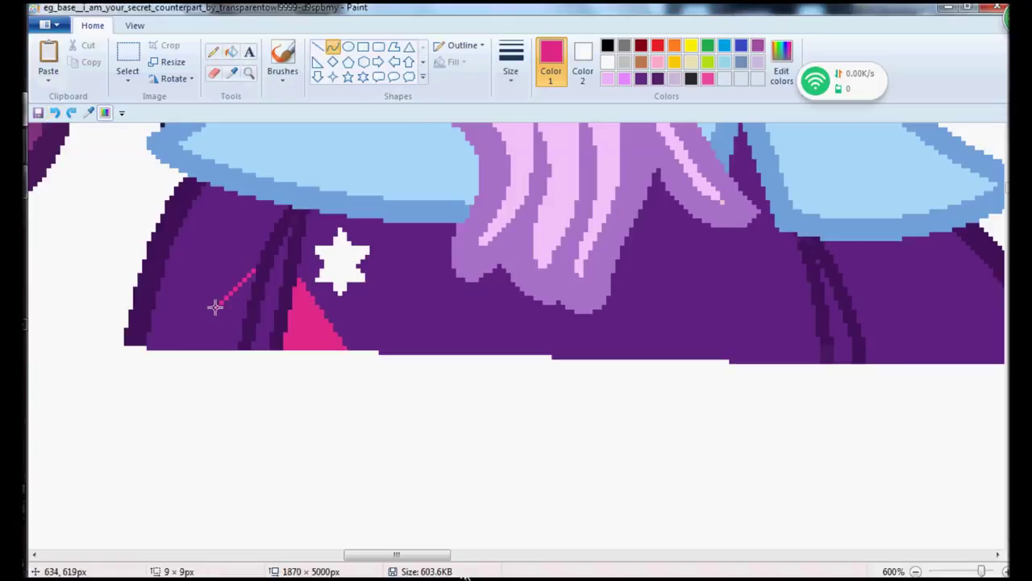
pyautogui.click(231, 51)
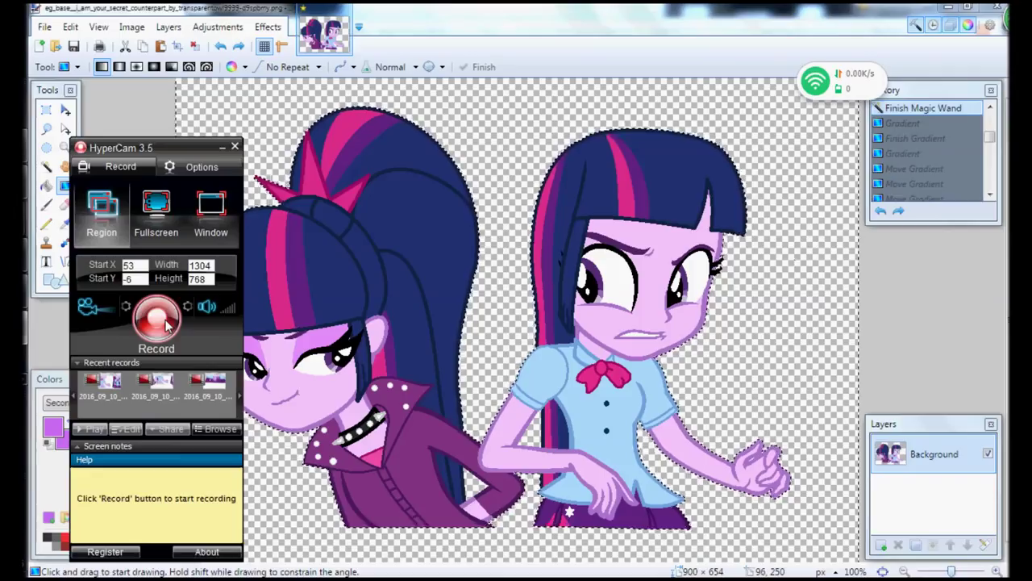
# - In Paint.NET, try a diagonal violet-to-purple linear gradient across the selected transparent background
pyautogui.click(54, 428)
pyautogui.moveTo(140, 433)
pyautogui.mouseDown()
pyautogui.moveTo(119, 437)
pyautogui.moveTo(140, 461)
pyautogui.moveTo(127, 457)
pyautogui.moveTo(142, 445)
pyautogui.mouseUp()
pyautogui.click(46, 538)
pyautogui.click(47, 537)
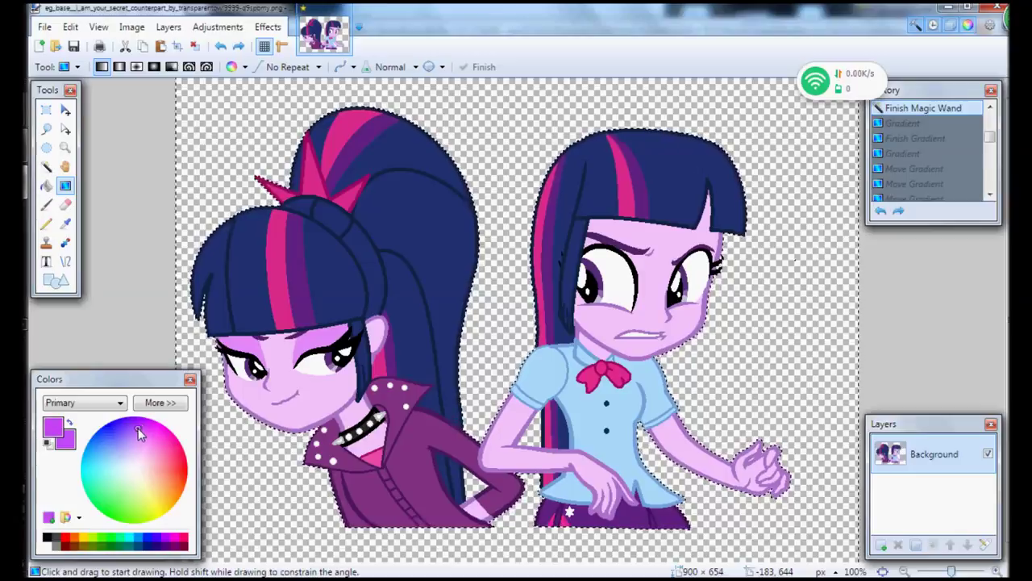
pyautogui.moveTo(203, 102); pyautogui.dragTo(596, 369)
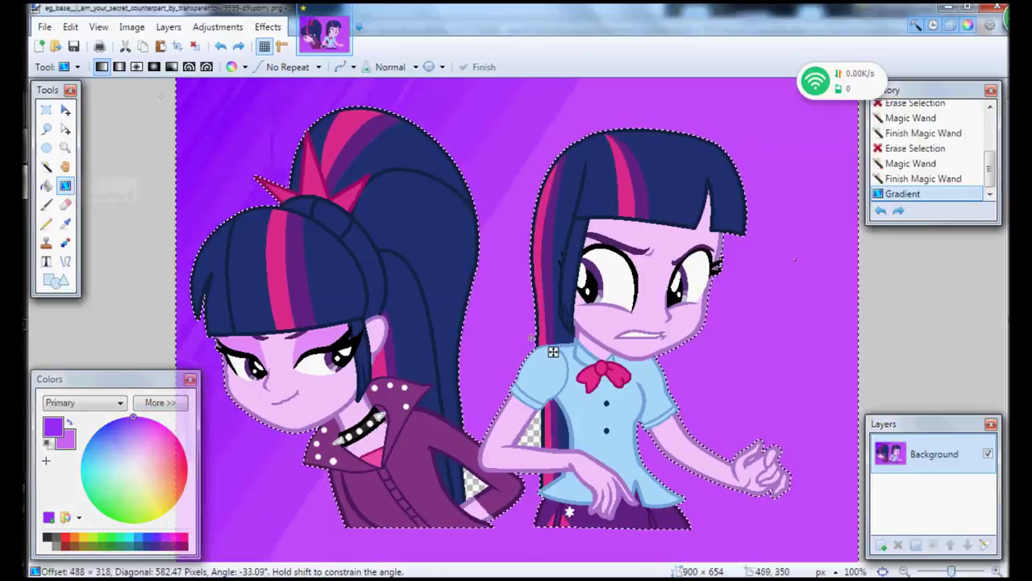
# - Try black and pink as the gradient's primary color, settle on black and redraw a diagonal black-to-purple gradient across the background
pyautogui.click(47, 537)
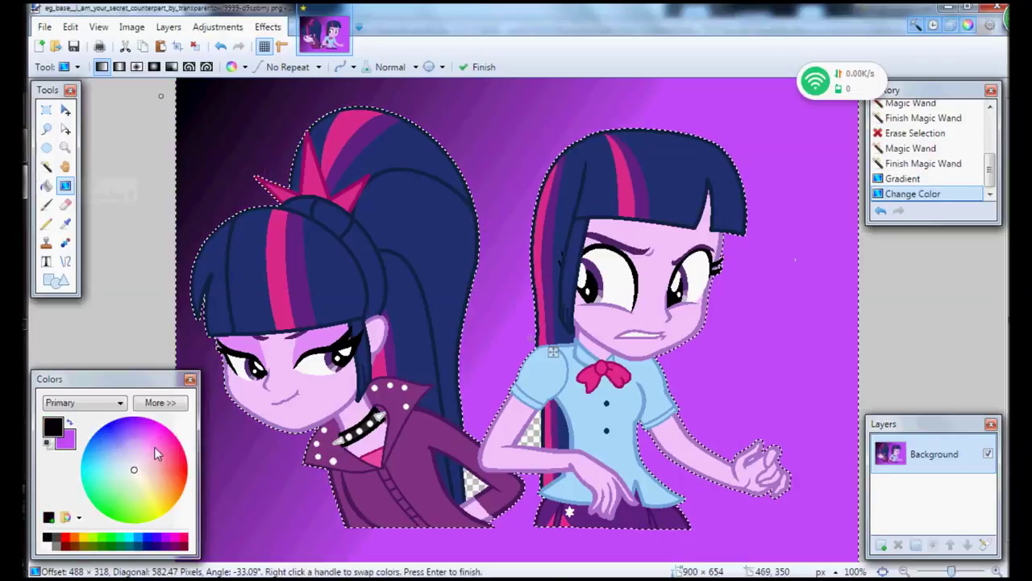
pyautogui.click(154, 446)
pyautogui.click(154, 452)
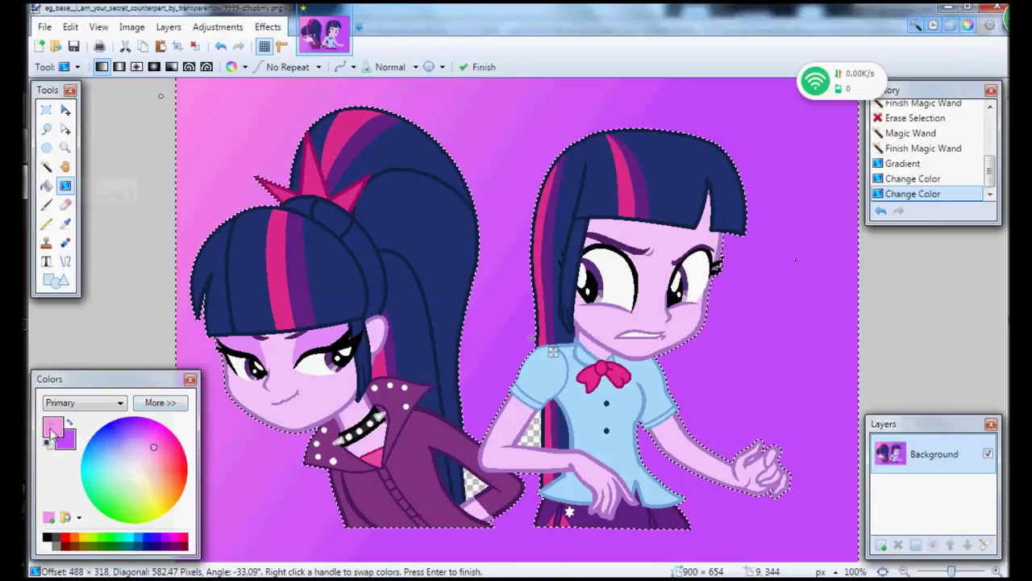
pyautogui.click(47, 538)
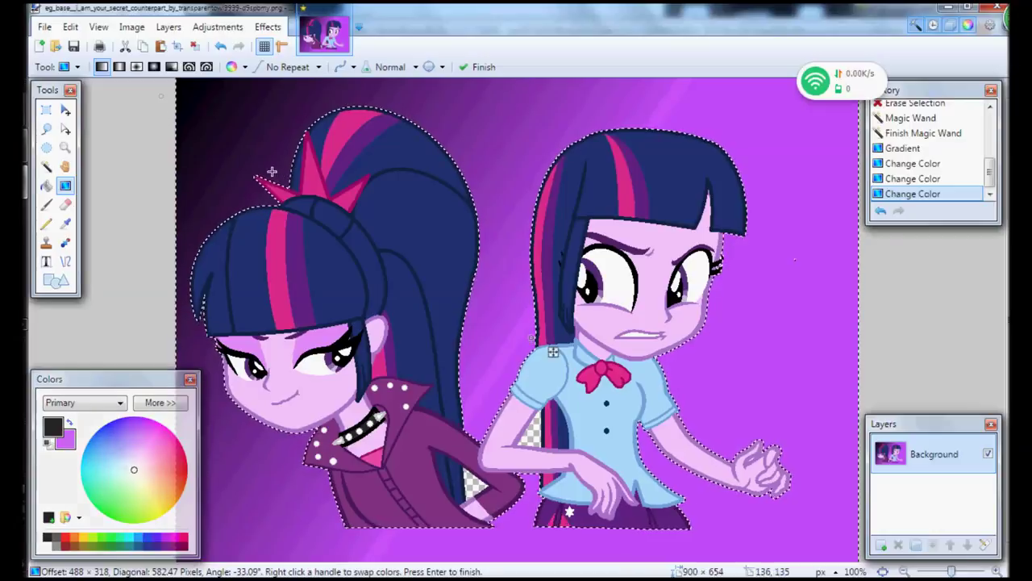
pyautogui.moveTo(226, 128); pyautogui.dragTo(516, 363)
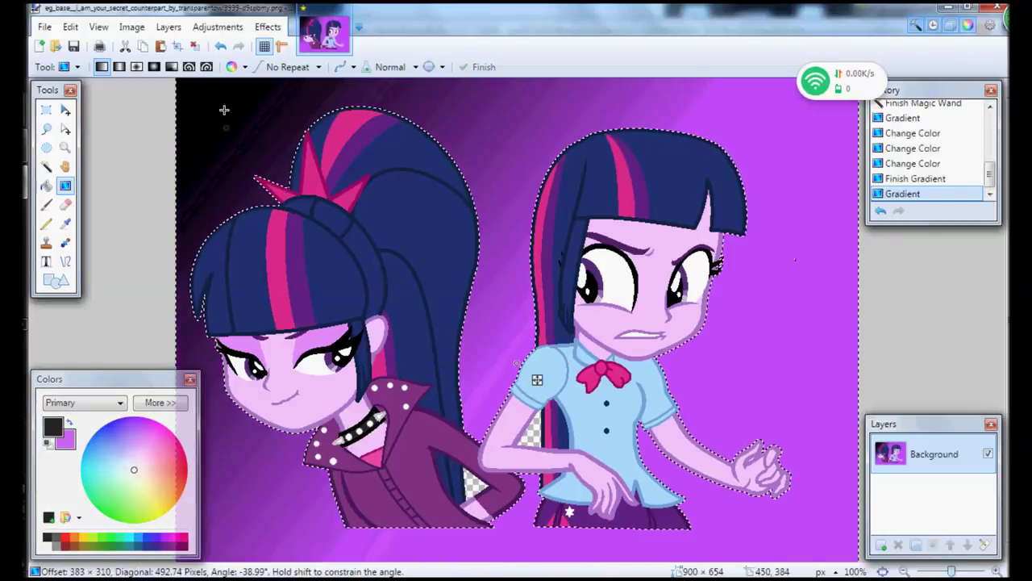
# - Reposition both gradient ends so the black-to-purple fade runs about 383 px at about -9° between the figures, and clear the selection
pyautogui.moveTo(240, 142); pyautogui.dragTo(392, 288)
pyautogui.moveTo(539, 379); pyautogui.dragTo(681, 328)
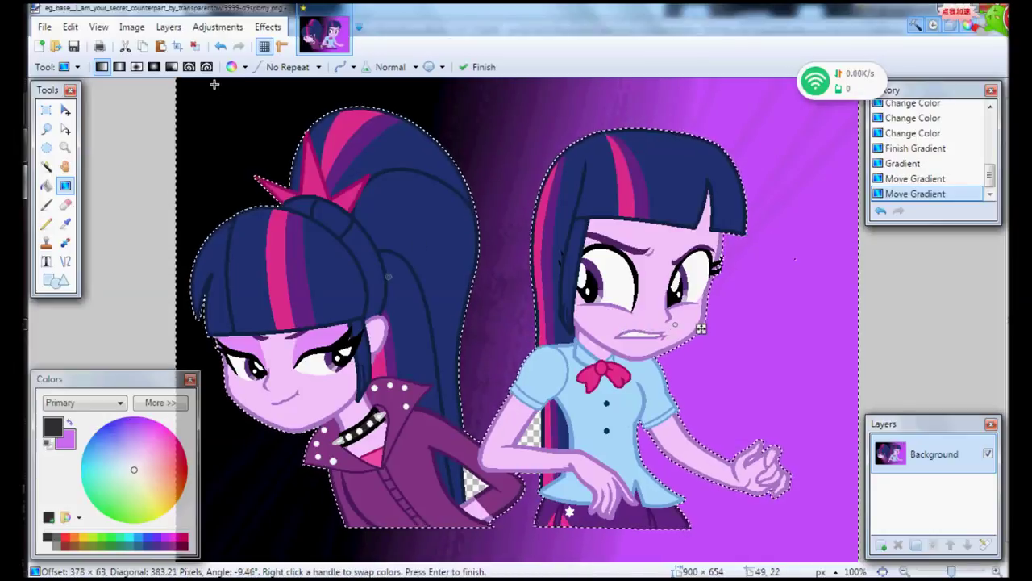
pyautogui.click(196, 49)
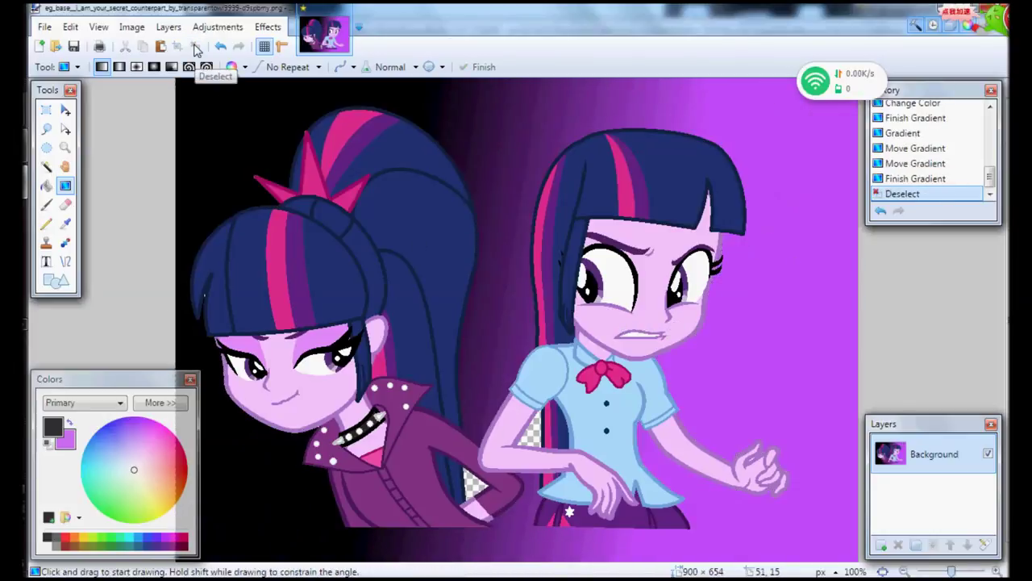
# - Sample the dark purple of the background between the figures and fill the transparent gap inside the left figure's bent arm with it
pyautogui.click(66, 224)
pyautogui.click(487, 367)
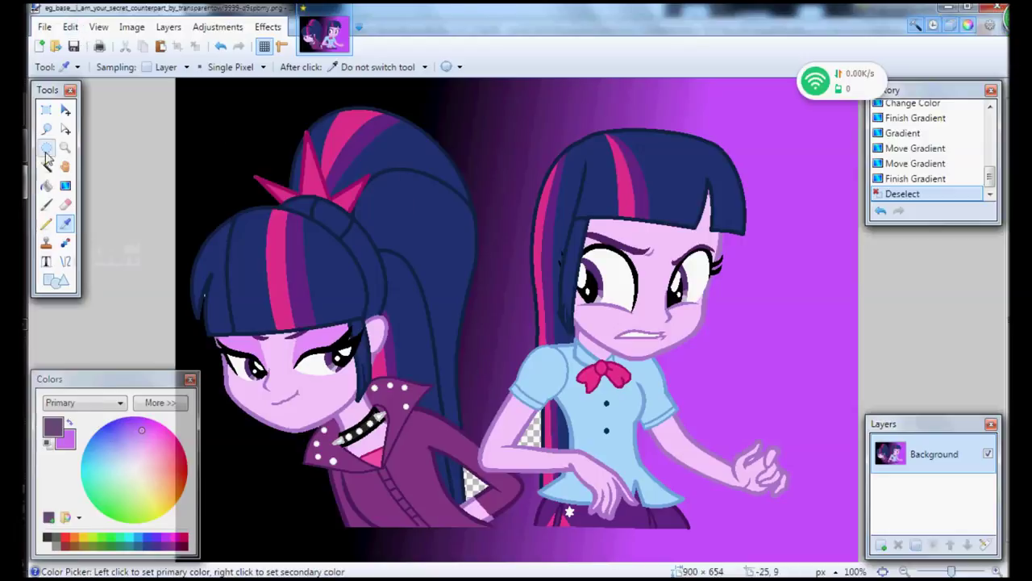
pyautogui.click(46, 166)
pyautogui.click(474, 484)
pyautogui.click(46, 184)
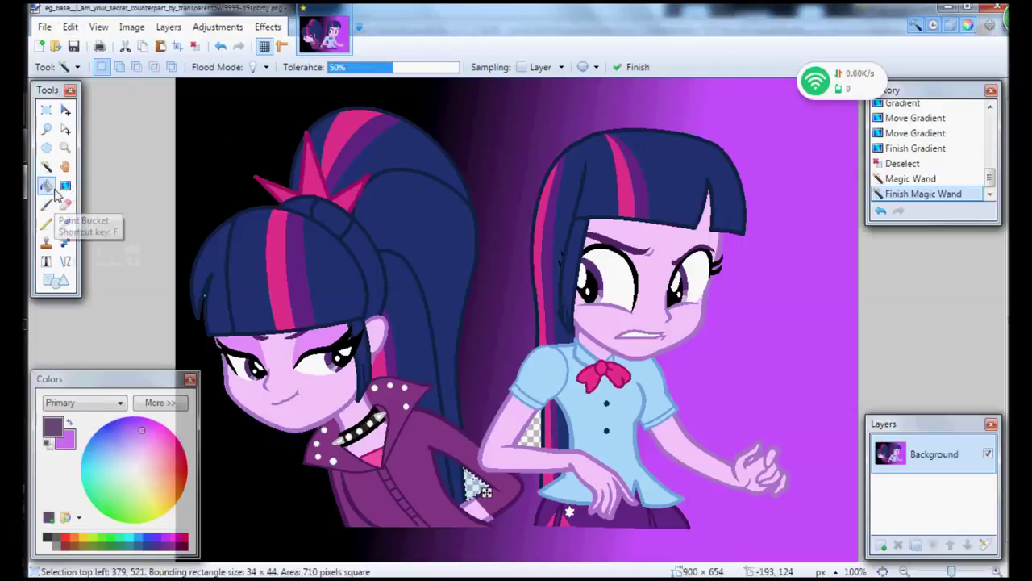
pyautogui.click(476, 485)
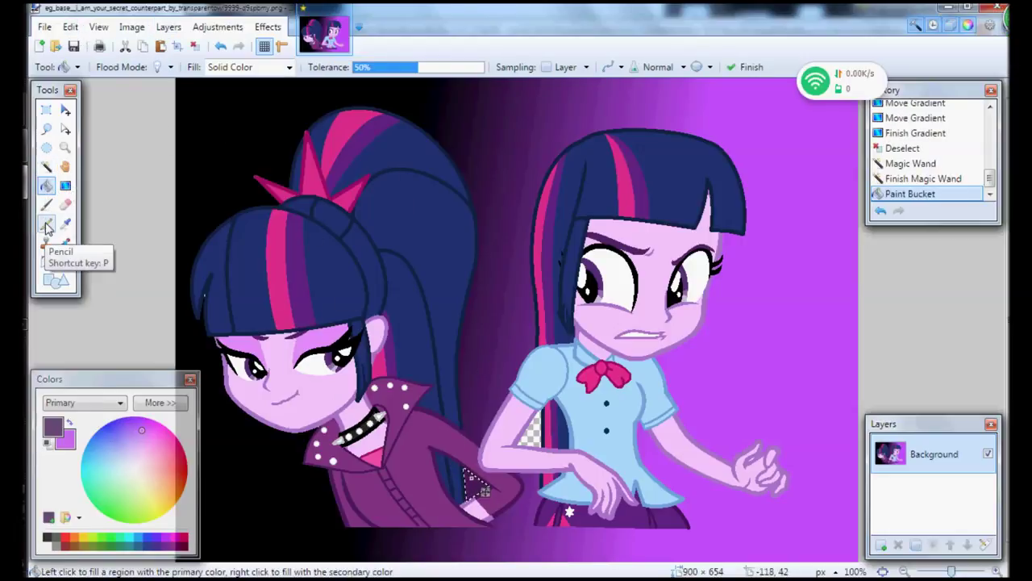
# - Select the transparent gap between the right figure's bent arm and her hair with the Magic Wand
pyautogui.click(46, 166)
pyautogui.click(532, 433)
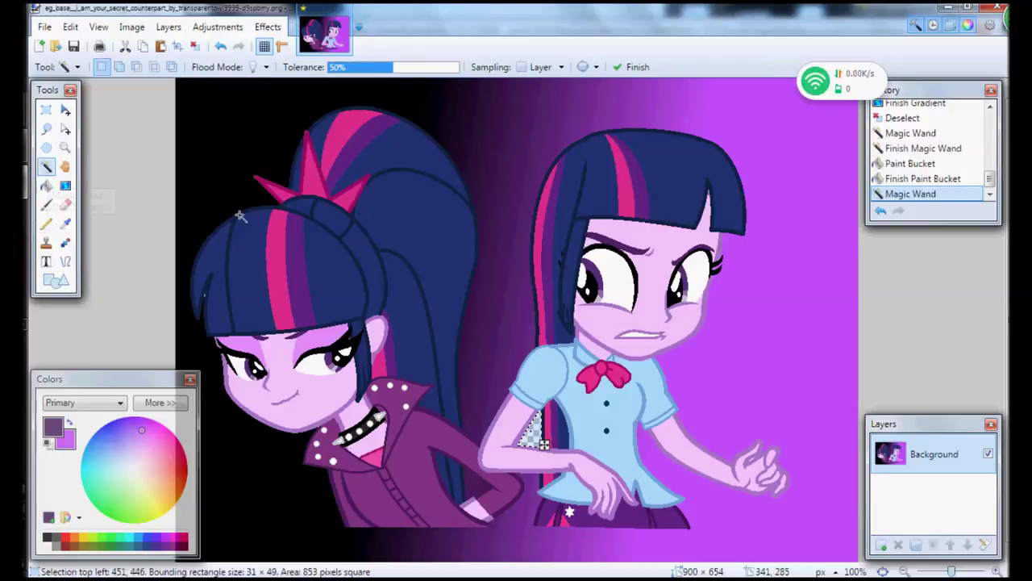
pyautogui.click(526, 329)
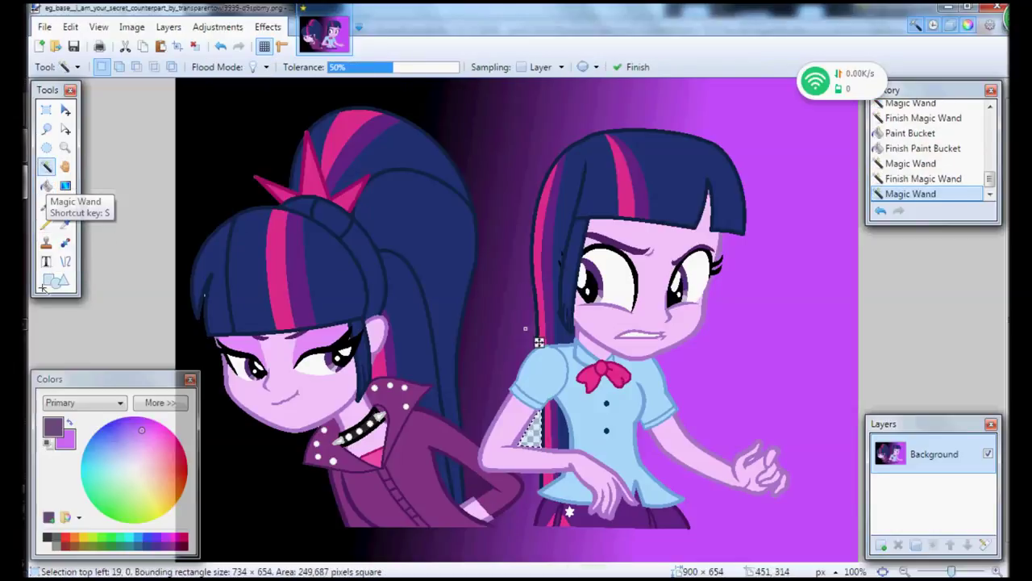
pyautogui.click(46, 188)
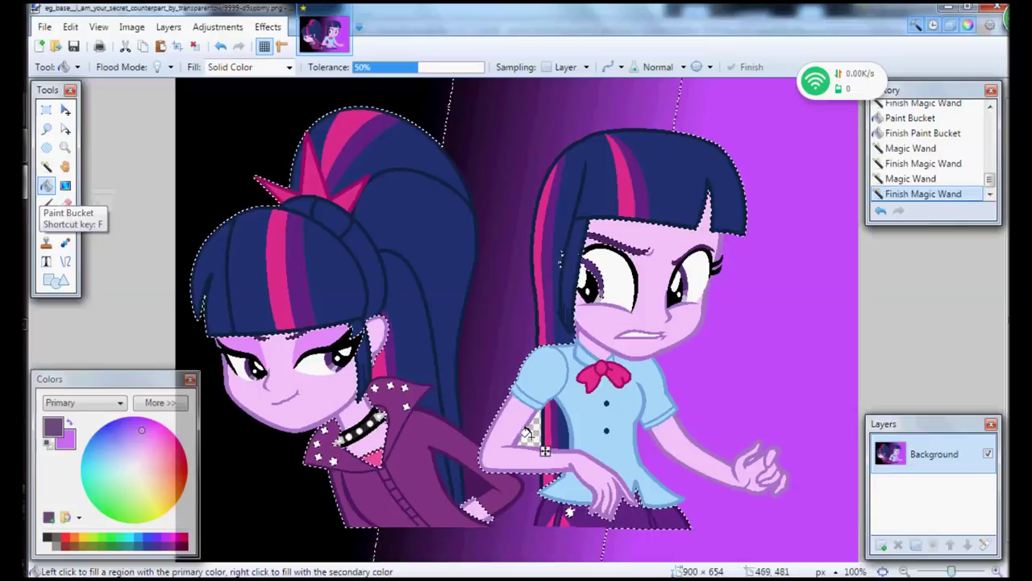
pyautogui.click(220, 46)
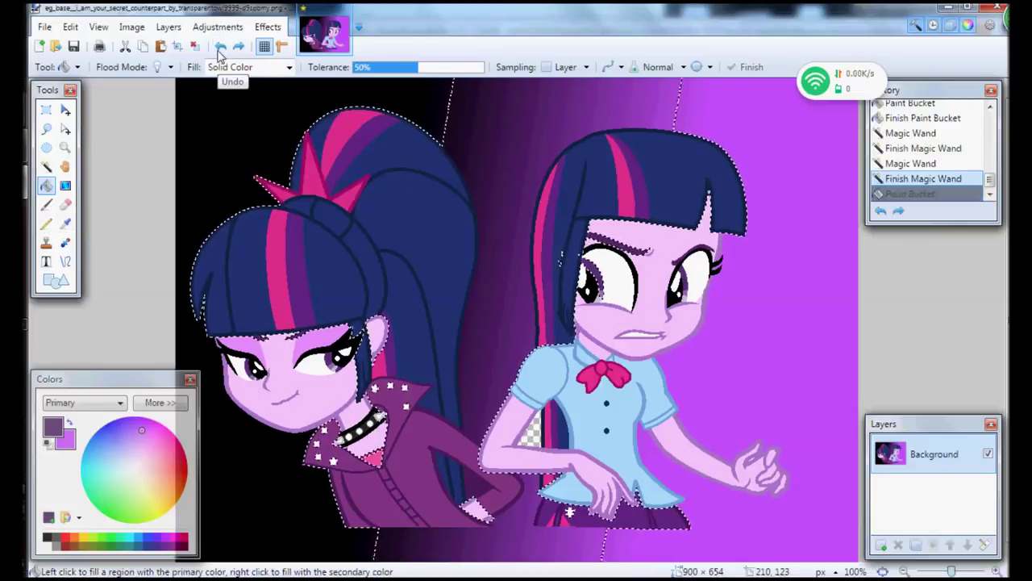
pyautogui.click(220, 46)
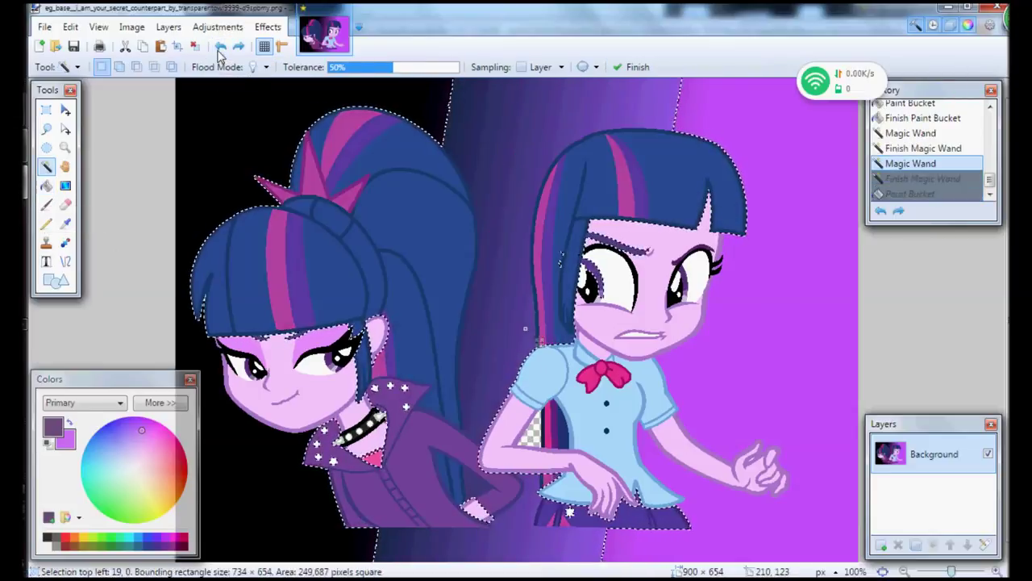
pyautogui.click(221, 46)
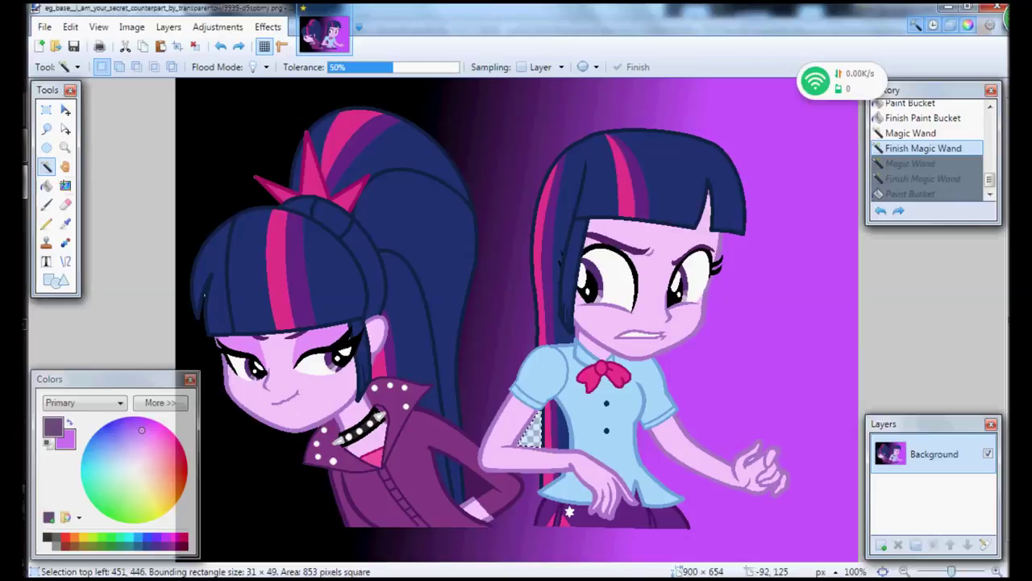
# - Fill the selected gap beside the right figure's arm with the sampled dark purple and clear the selection
pyautogui.press('f')
pyautogui.click(532, 437)
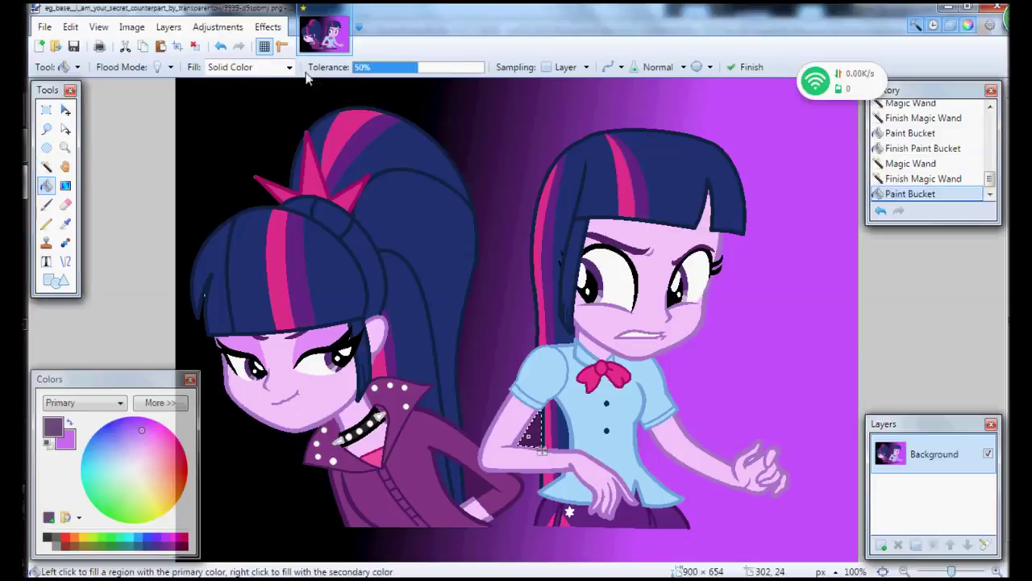
pyautogui.click(195, 46)
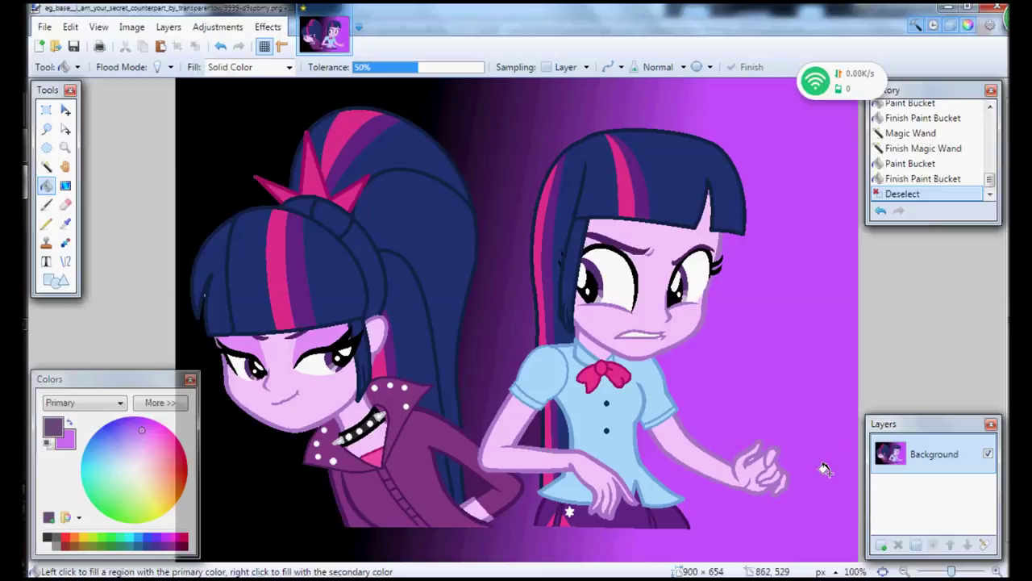
# - Sample the black background and paint over the stray white pixels in the notch of the left figure's bangs with the Pencil
pyautogui.moveTo(951, 572); pyautogui.dragTo(962, 573)
pyautogui.moveTo(563, 556); pyautogui.dragTo(250, 576)
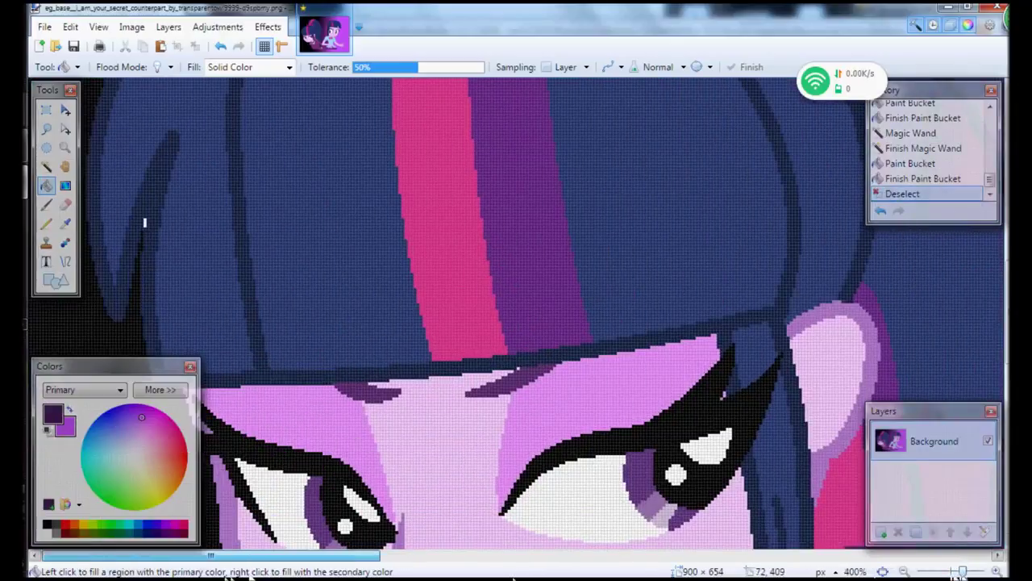
pyautogui.click(46, 166)
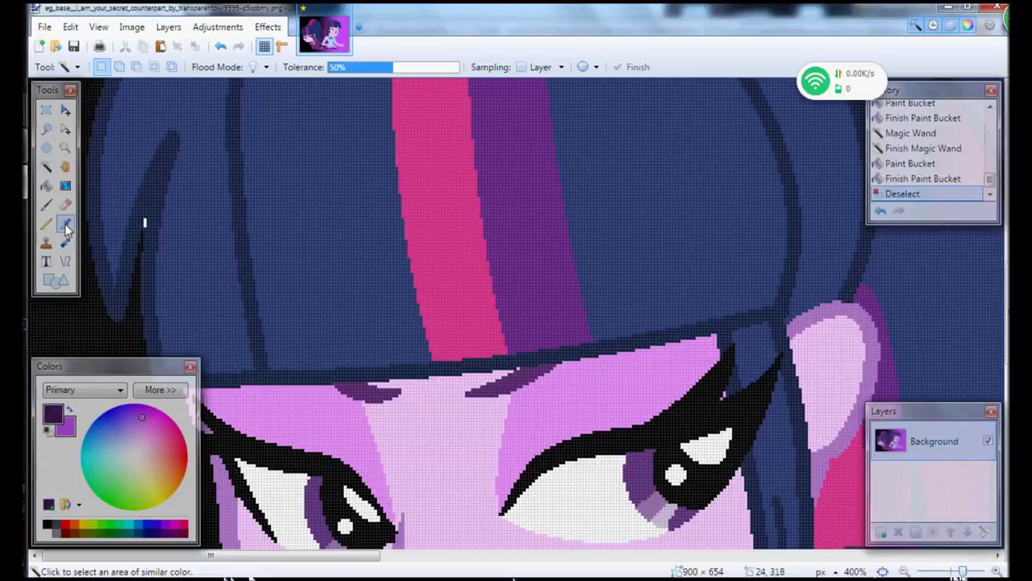
pyautogui.click(65, 224)
pyautogui.click(112, 330)
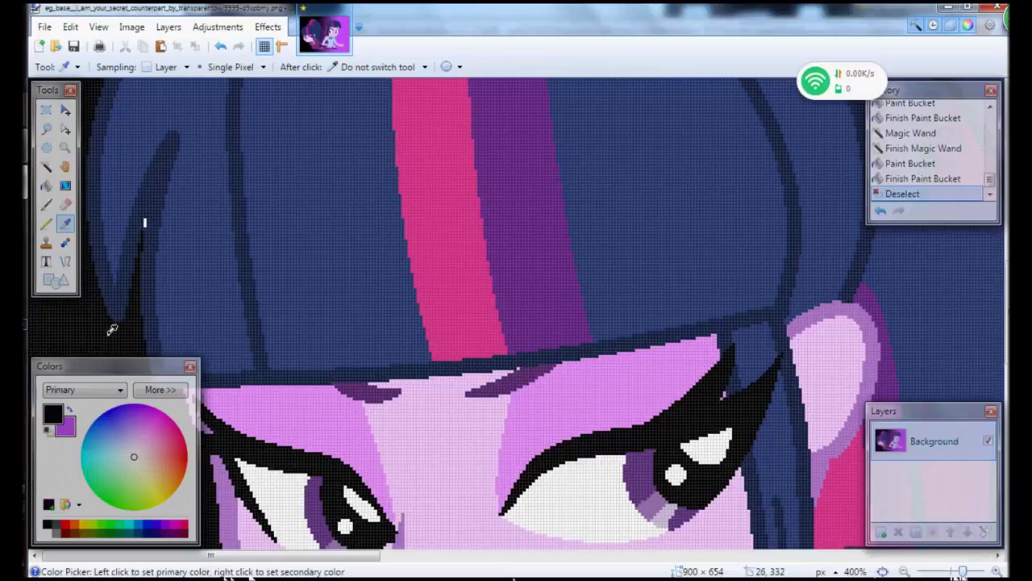
pyautogui.click(46, 225)
pyautogui.click(144, 217)
pyautogui.click(146, 217)
pyautogui.click(148, 215)
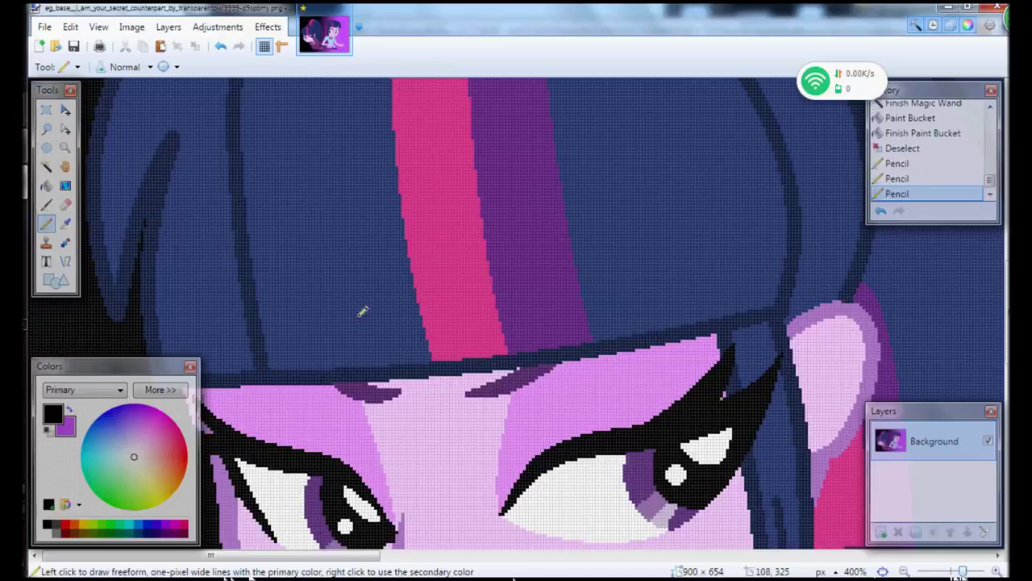
# - Save the finished image as a PNG with the bit depth set to Auto-detect
pyautogui.scroll(-8, 363, 312)
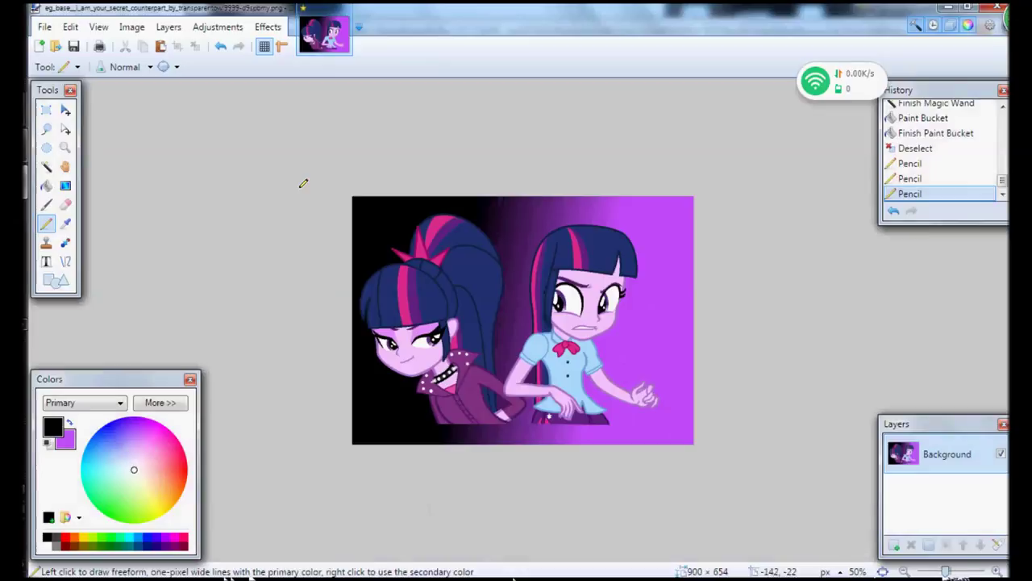
pyautogui.click(74, 48)
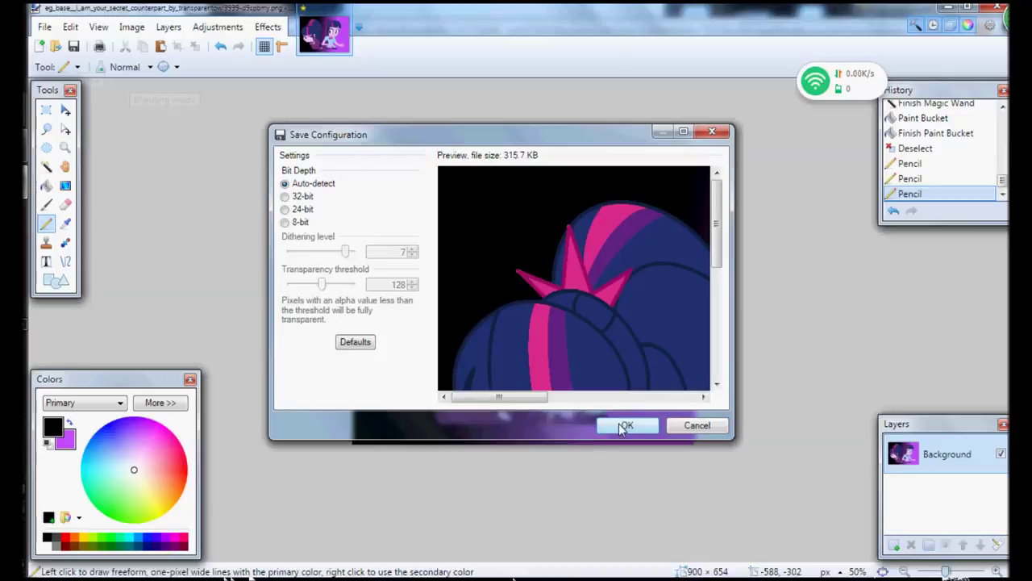
pyautogui.click(626, 426)
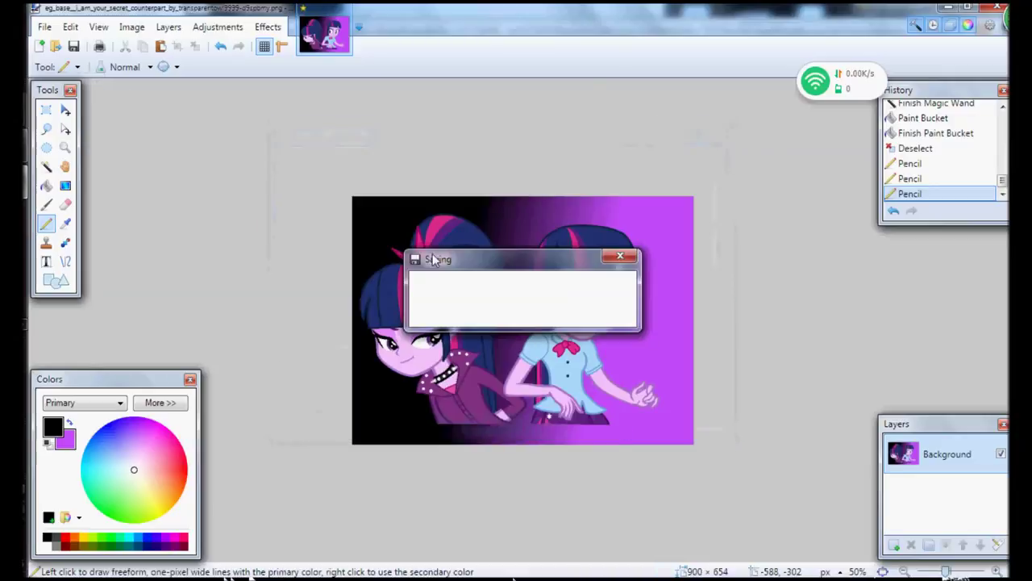